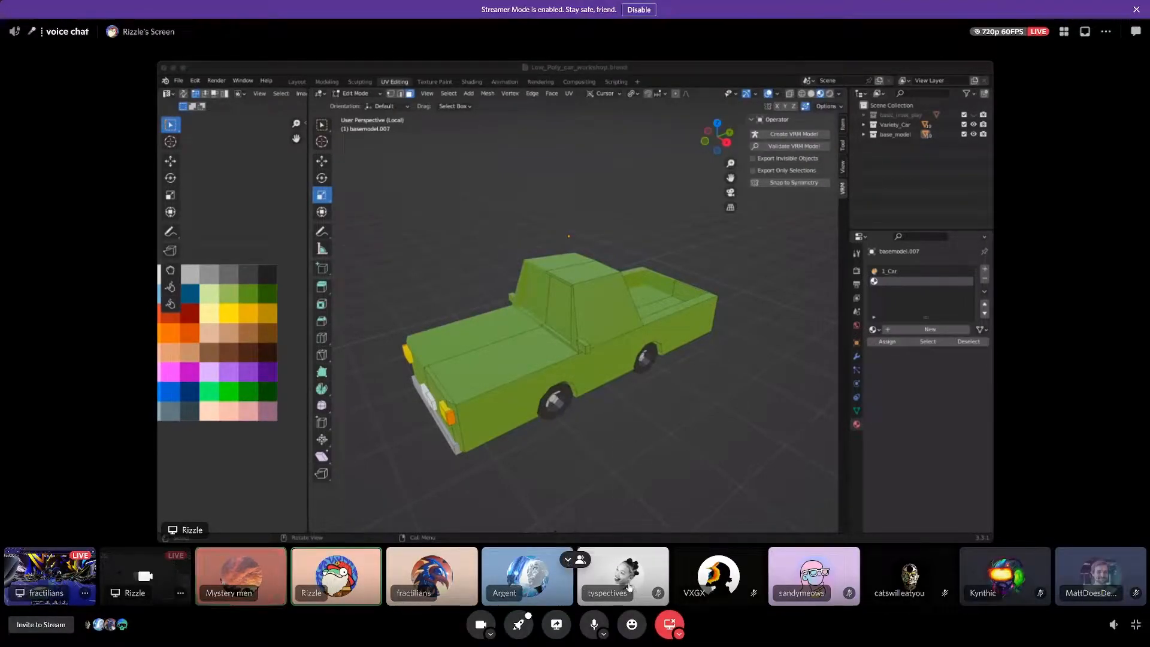
Mute the microphone and send a rocket reaction in the voice call.
{"action": "left_click", "coordinate": [594, 624]}
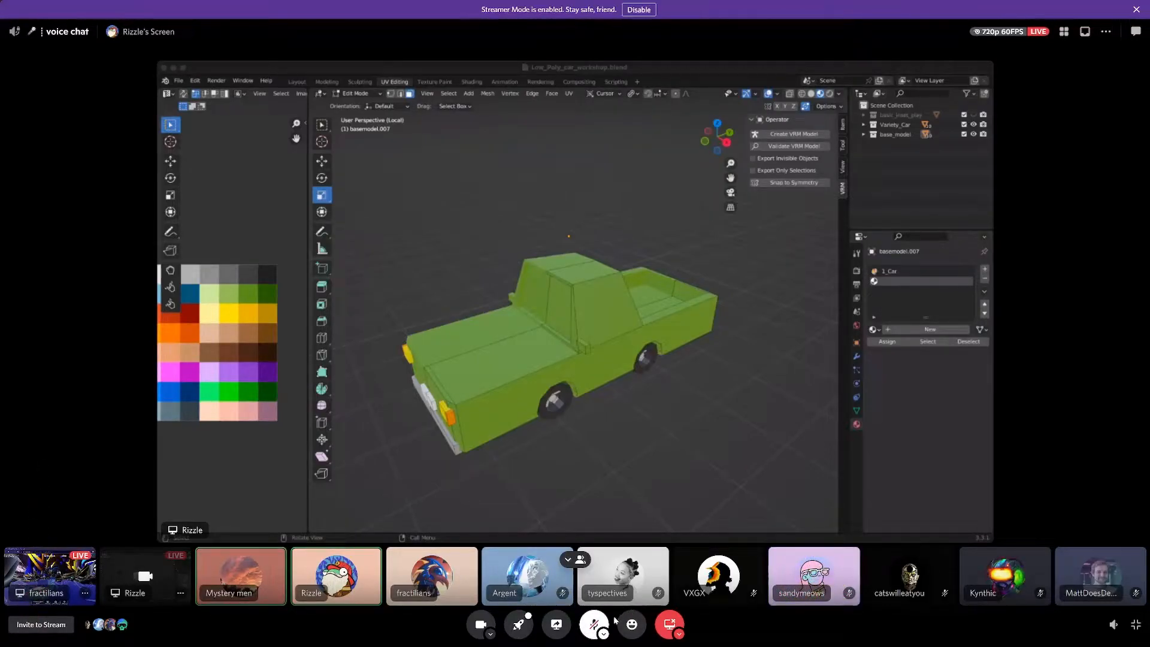
{"action": "mouse_move", "coordinate": [643, 629]}
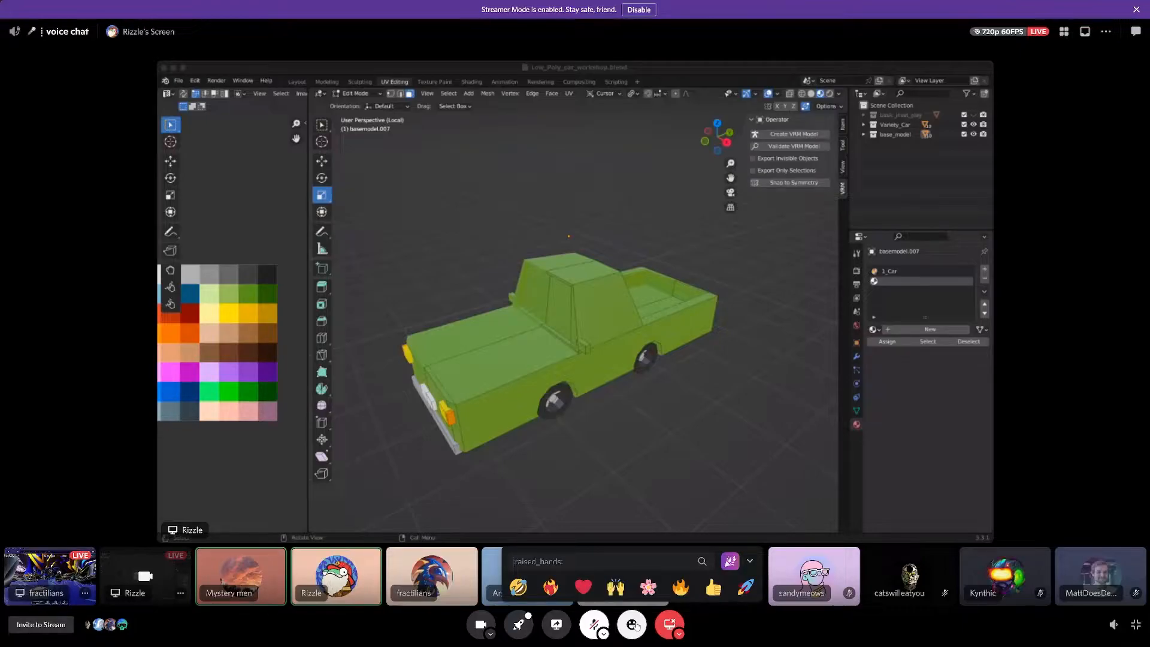
{"action": "left_click", "coordinate": [744, 588]}
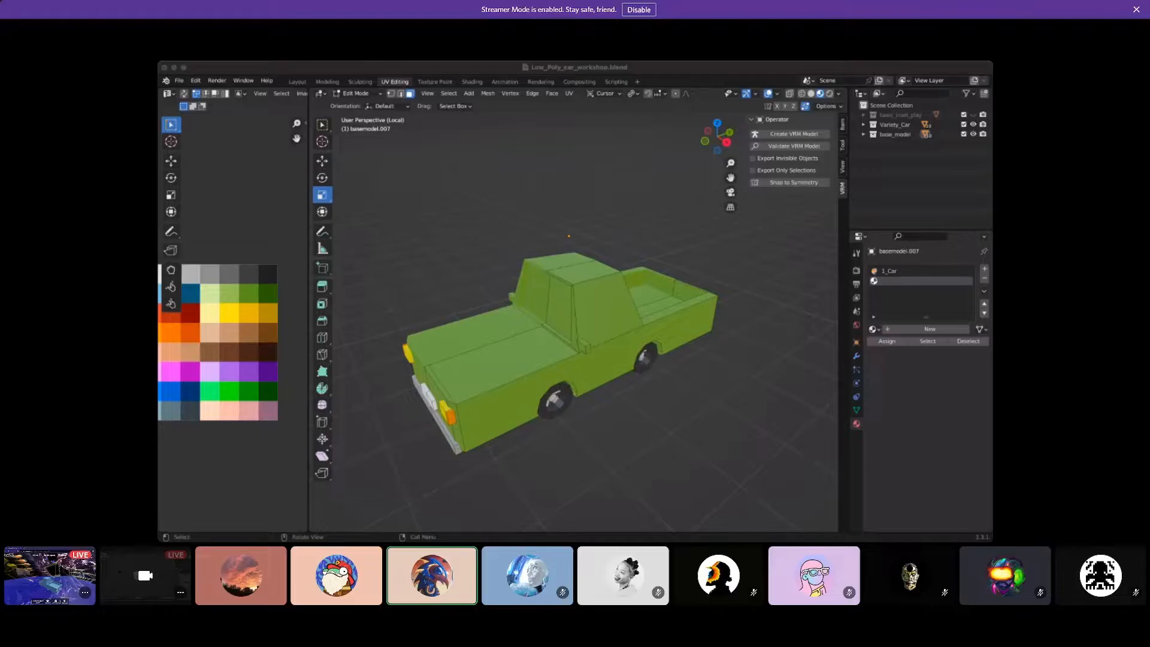
Take the green pickup model out of Edit Mode and switch to Discord.
{"action": "left_click", "coordinate": [772, 541]}
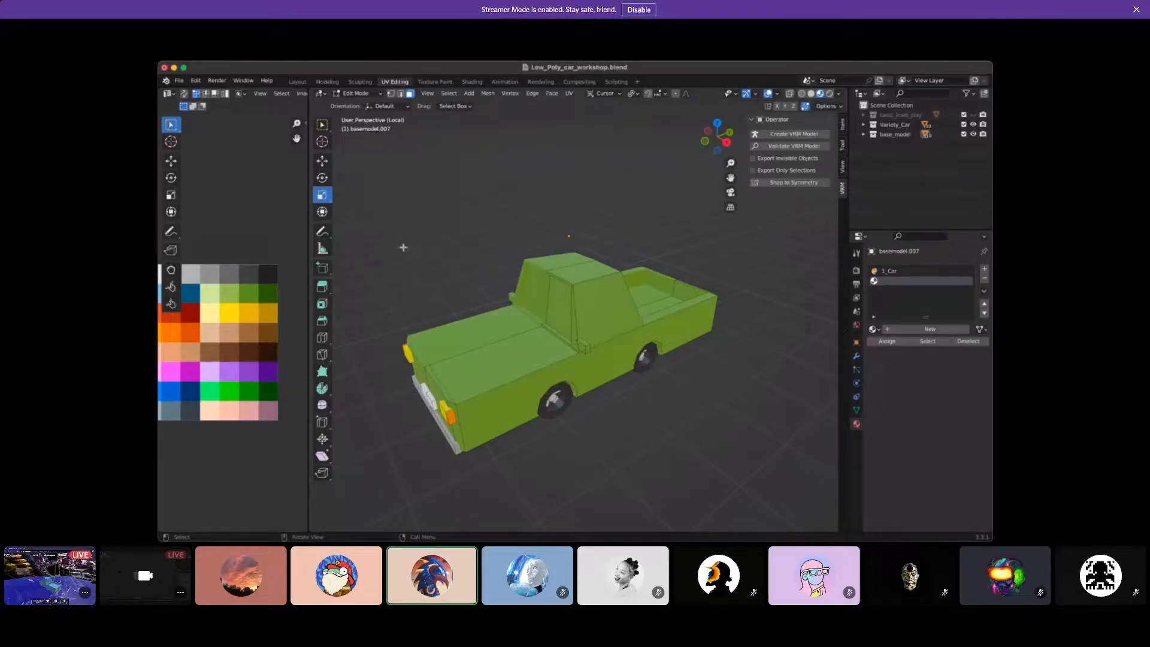
{"action": "key", "text": "Tab"}
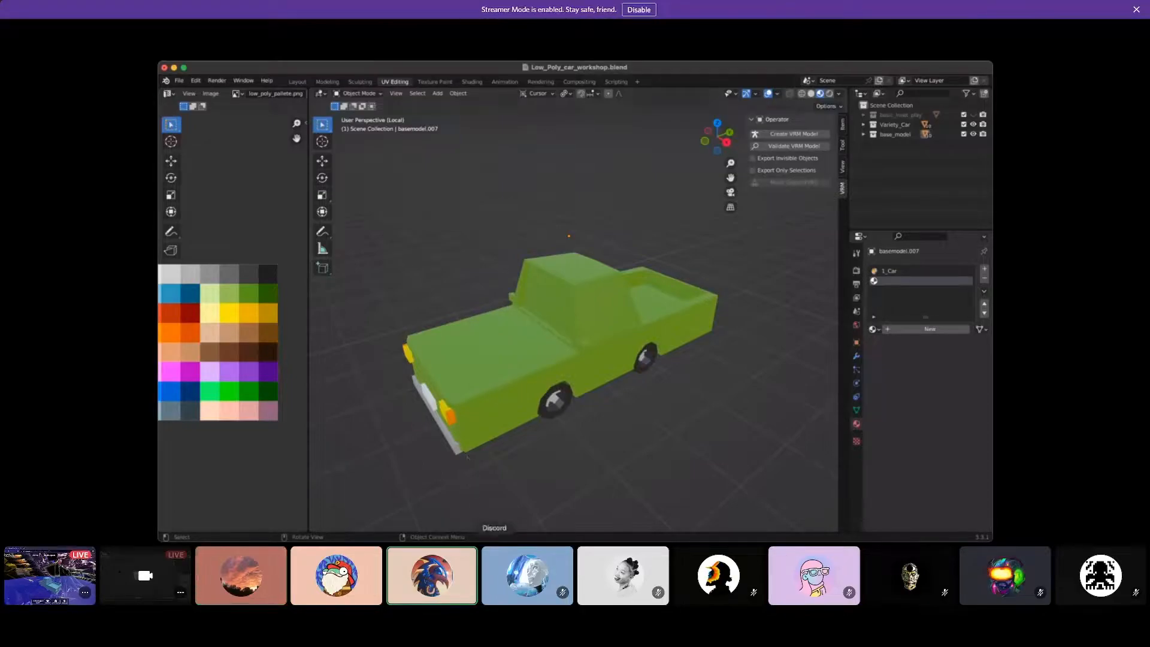
{"action": "left_click", "coordinate": [494, 540]}
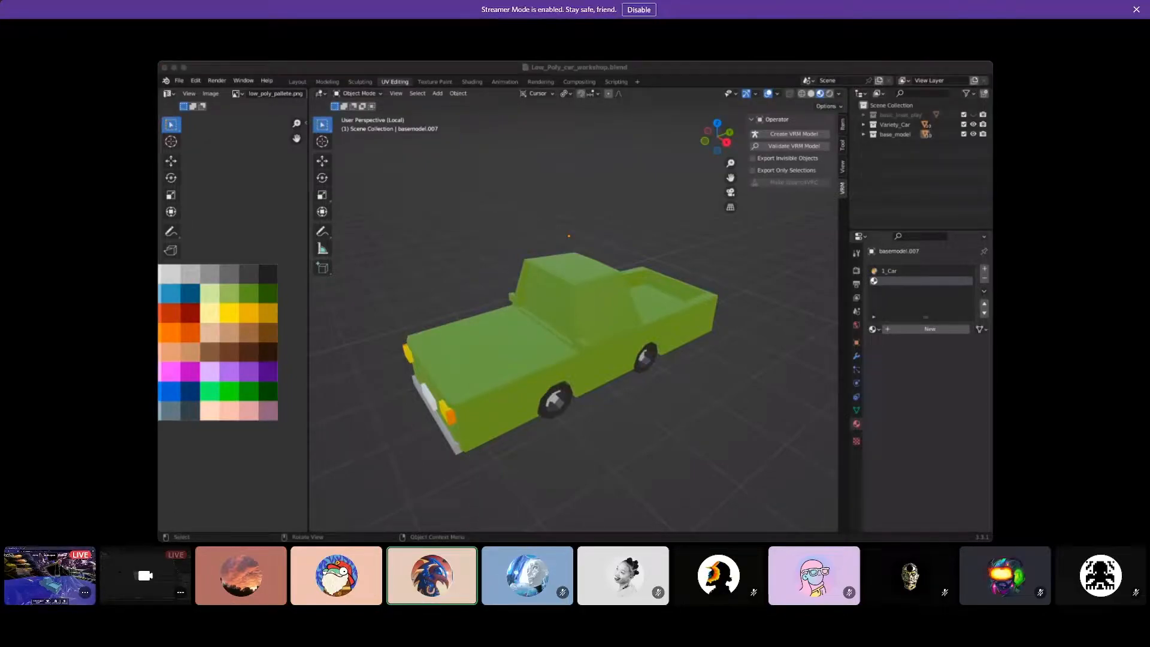
{"action": "left_click", "coordinate": [441, 306]}
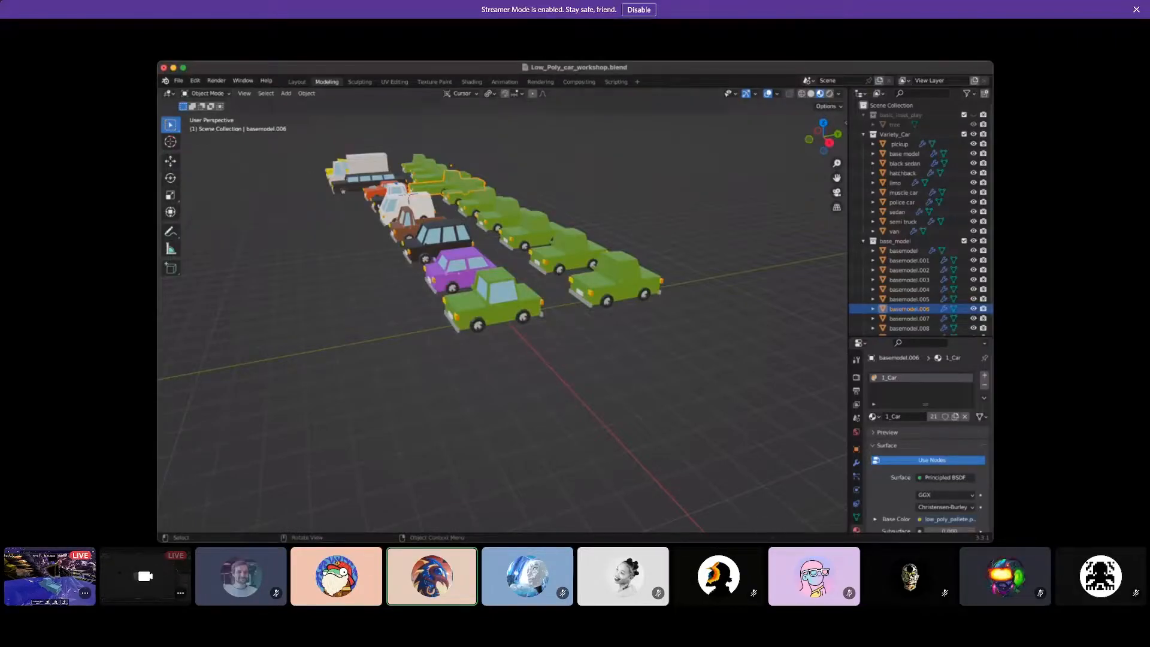
{"action": "left_click", "coordinate": [179, 81]}
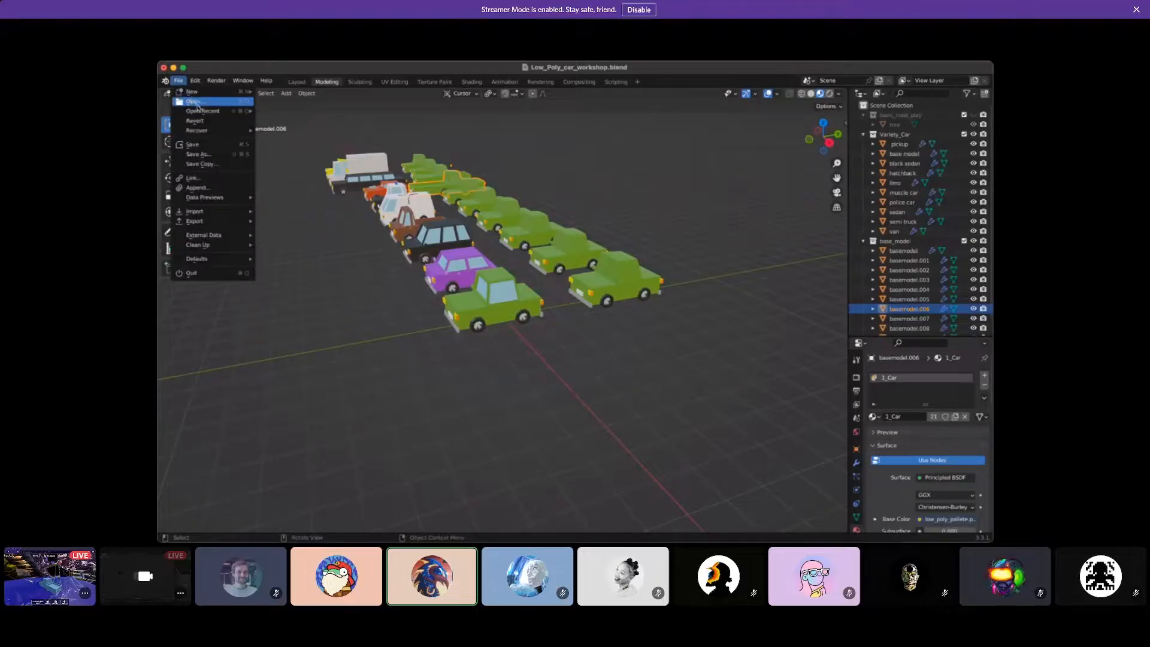
{"action": "mouse_move", "coordinate": [202, 111]}
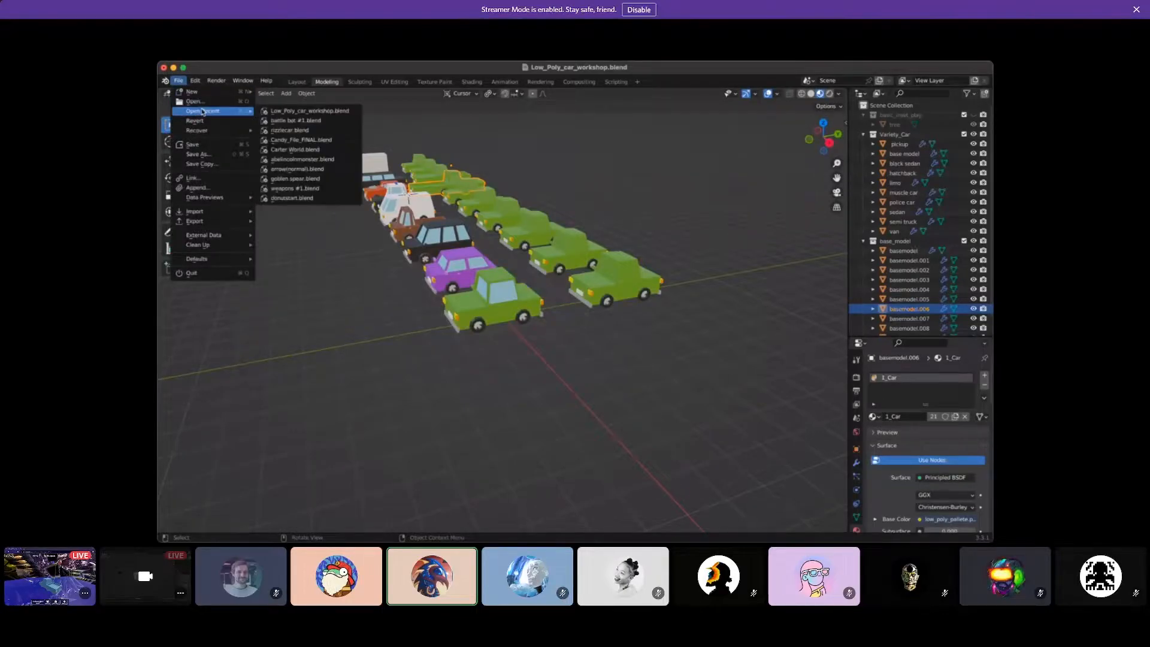
{"action": "left_click", "coordinate": [280, 131]}
{"action": "key", "text": "Escape"}
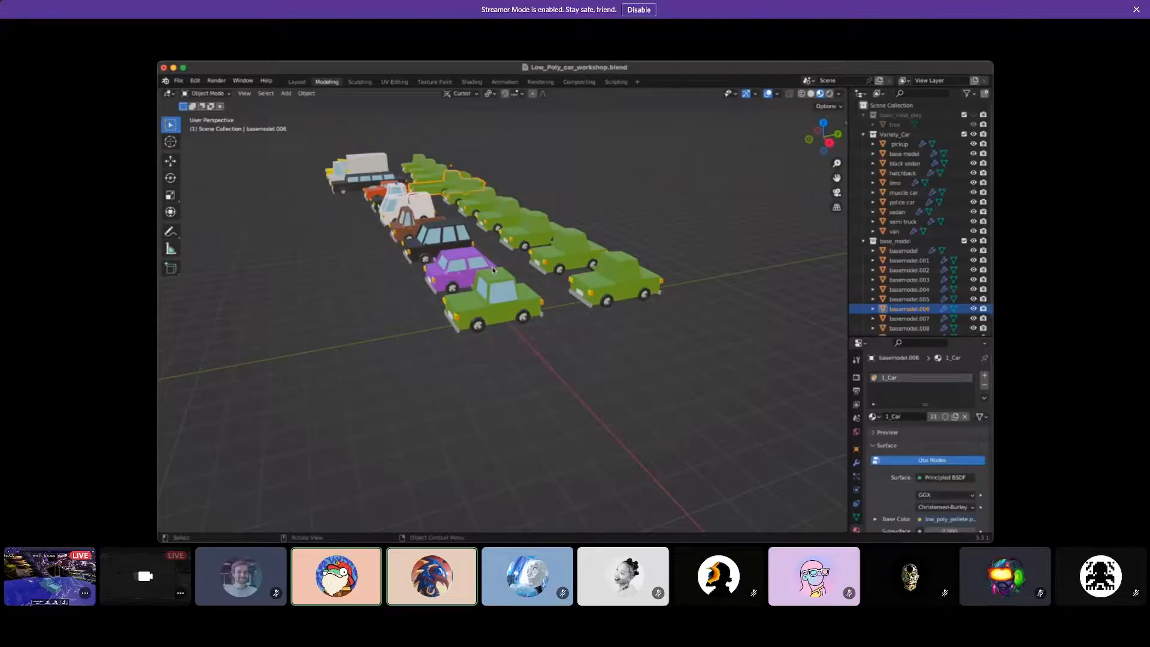
Send a laughing emoji reaction in the voice call.
{"action": "left_click", "coordinate": [625, 626]}
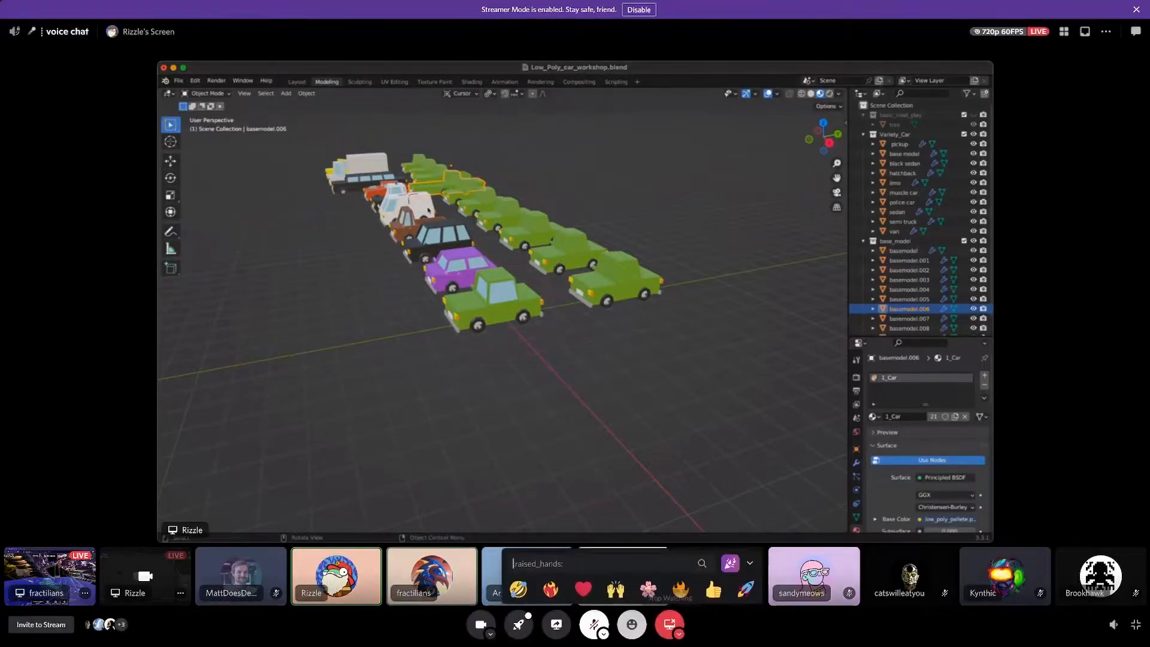
{"action": "left_click", "coordinate": [518, 587]}
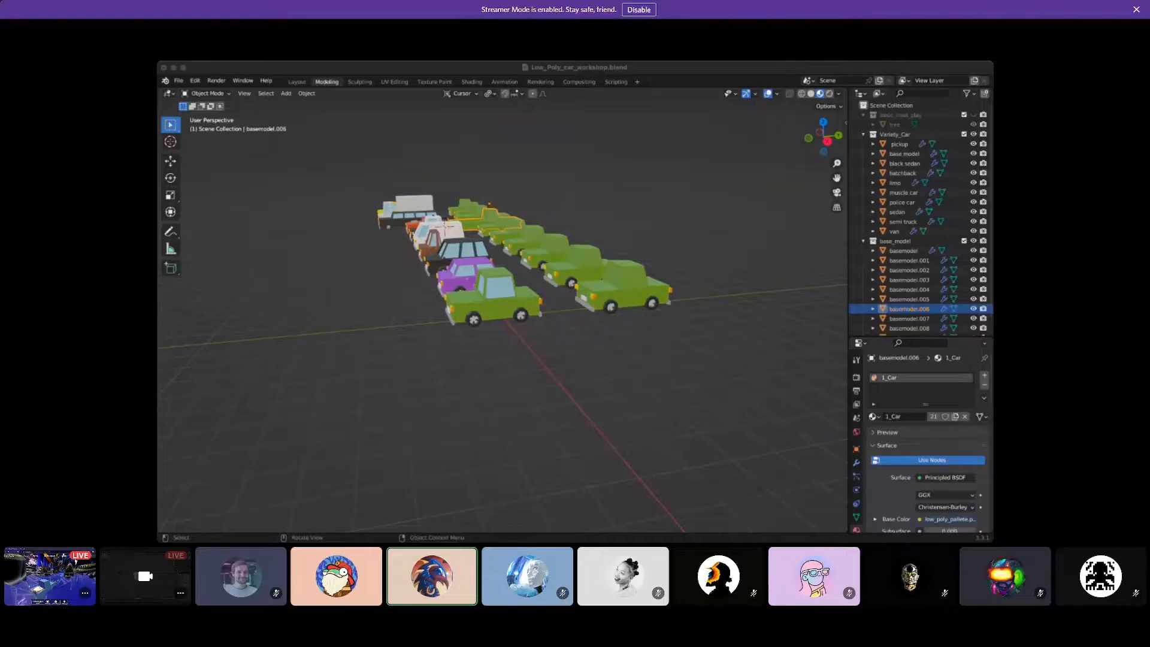
Select the front green base model car and examine the two rows of cars from several angles.
{"action": "left_click", "coordinate": [488, 315]}
{"action": "scroll", "coordinate": [488, 314], "scroll_direction": "left", "scroll_amount": 10}
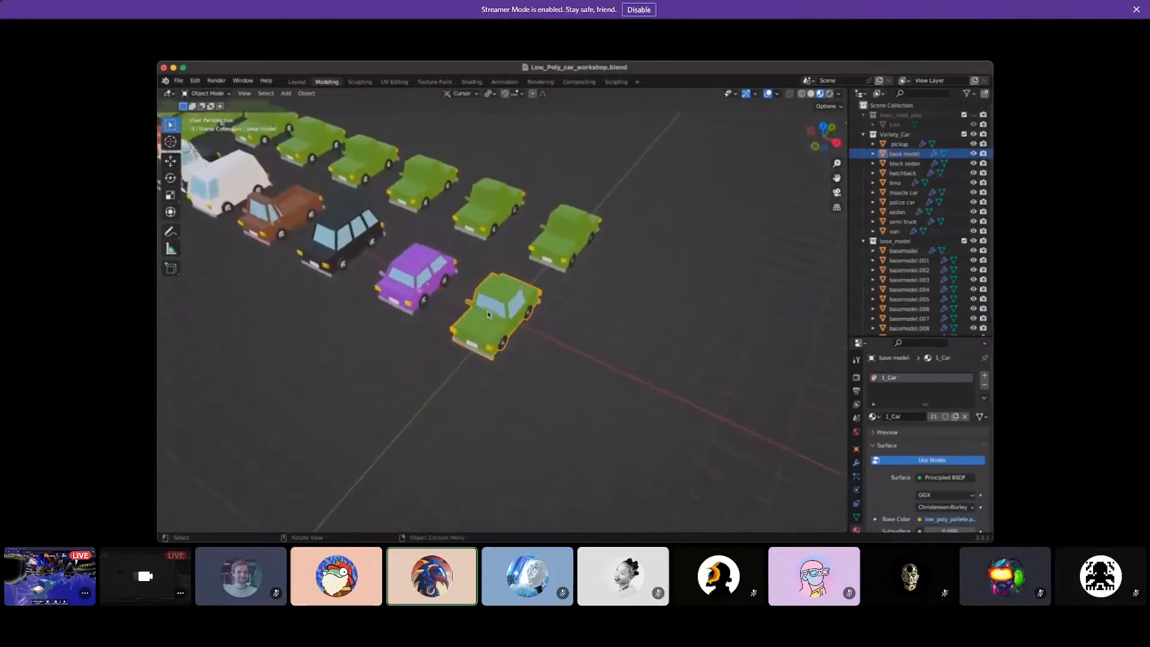
{"action": "scroll", "coordinate": [488, 314], "scroll_direction": "right", "scroll_amount": 8}
{"action": "scroll", "coordinate": [488, 314], "scroll_direction": "down", "scroll_amount": 8}
{"action": "scroll", "coordinate": [488, 314], "scroll_direction": "left", "scroll_amount": 4}
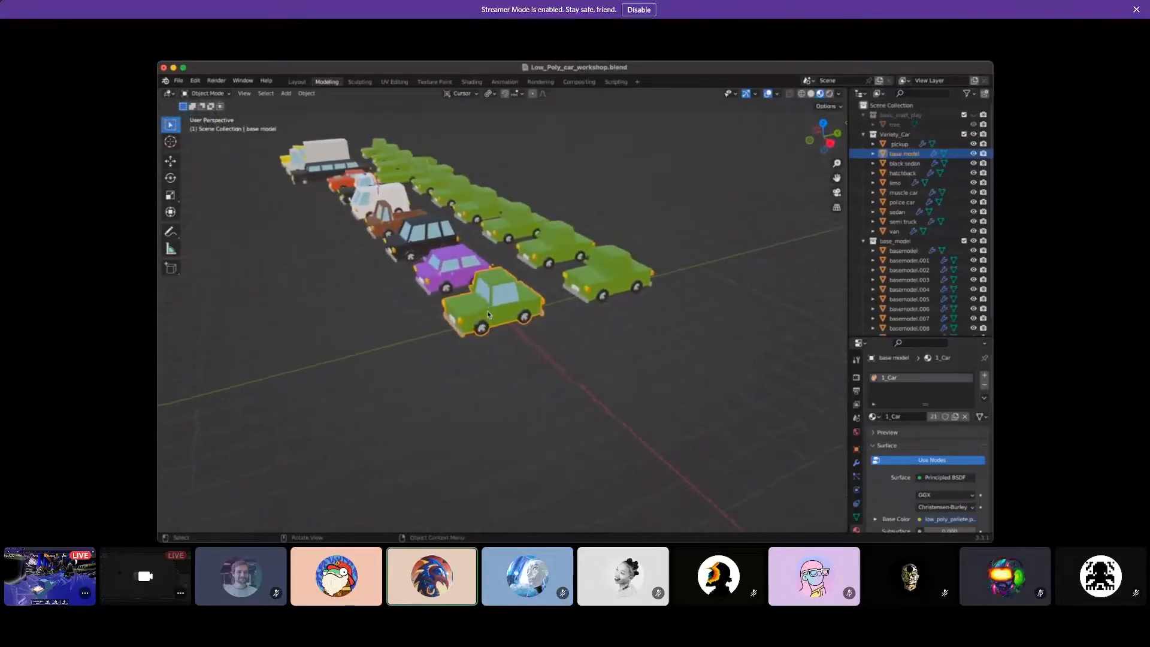
{"action": "scroll", "coordinate": [488, 314], "scroll_direction": "left", "scroll_amount": 10}
{"action": "scroll", "coordinate": [488, 315], "scroll_direction": "down", "scroll_amount": 8}
{"action": "scroll", "coordinate": [488, 314], "scroll_direction": "up", "scroll_amount": 10}
{"action": "scroll", "coordinate": [488, 314], "scroll_direction": "left", "scroll_amount": 8}
{"action": "scroll", "coordinate": [488, 314], "scroll_direction": "right", "scroll_amount": 5}
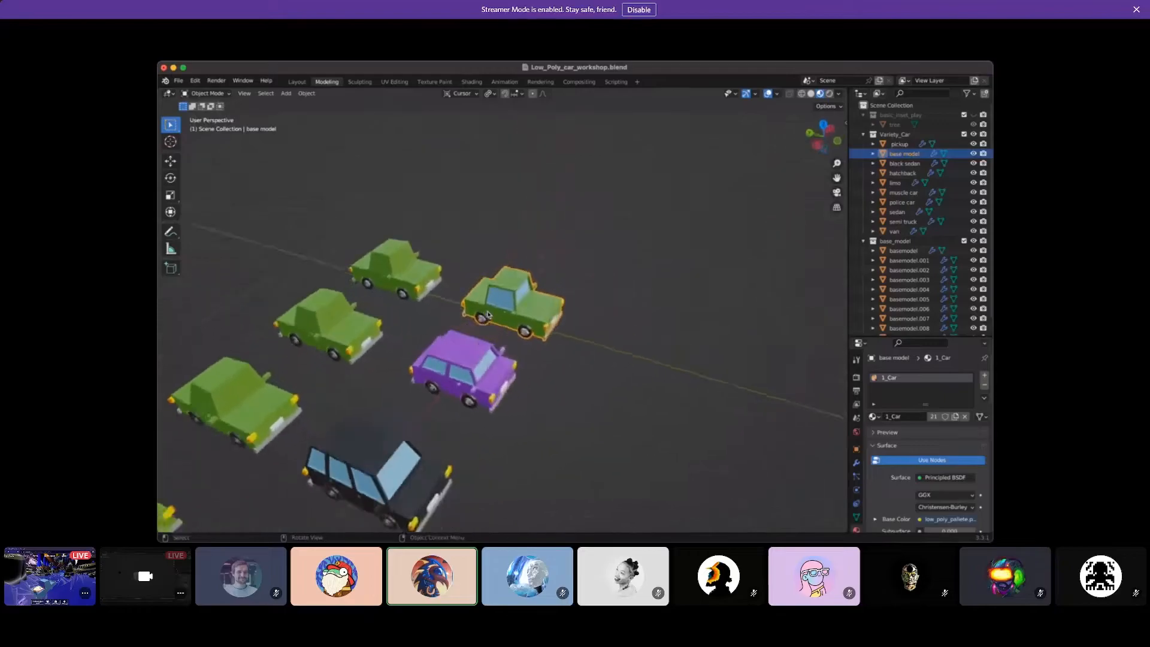
{"action": "scroll", "coordinate": [488, 315], "scroll_direction": "right", "scroll_amount": 12}
{"action": "scroll", "coordinate": [488, 315], "scroll_direction": "up", "scroll_amount": 4}
{"action": "scroll", "coordinate": [488, 314], "scroll_direction": "down", "scroll_amount": 5}
{"action": "scroll", "coordinate": [488, 314], "scroll_direction": "up", "scroll_amount": 2}
Select the limo and basemodel.003 in turn, and examine the finished cars beside their green base copies.
{"action": "left_click", "coordinate": [342, 158]}
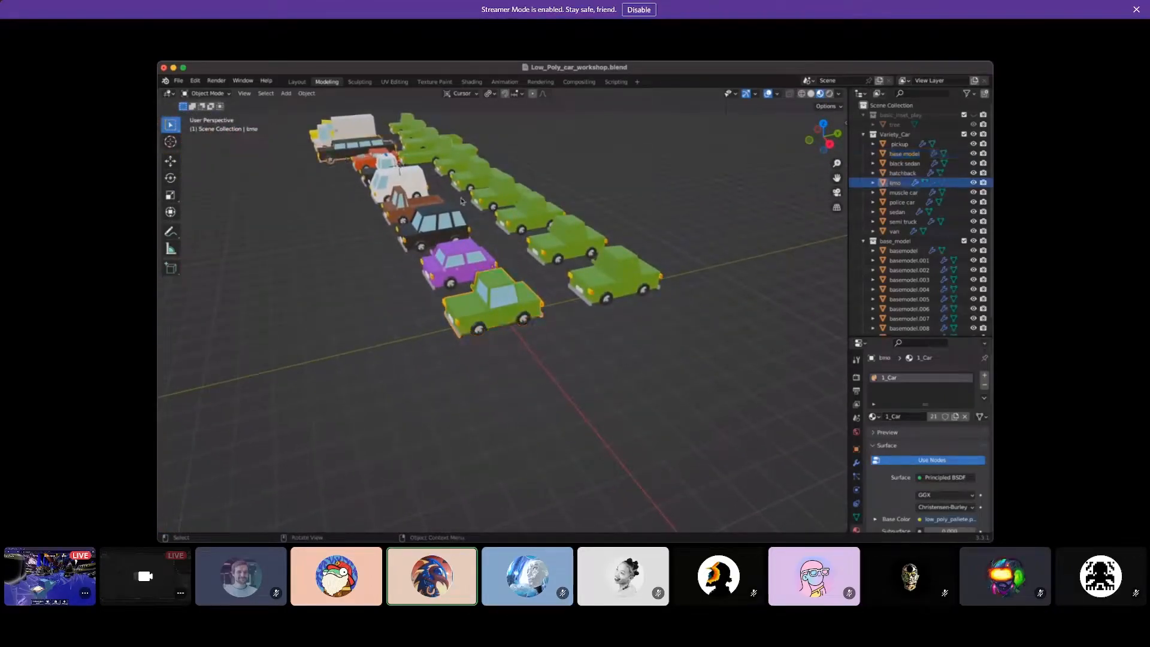
{"action": "left_click", "coordinate": [510, 199]}
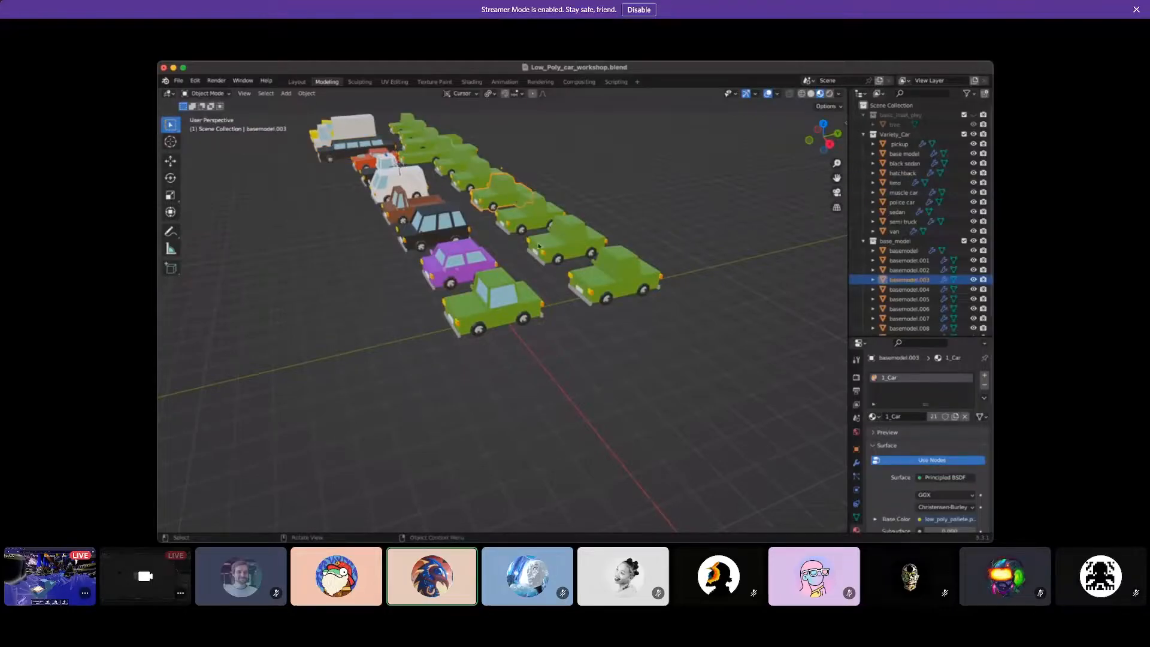
{"action": "scroll", "coordinate": [652, 254], "scroll_direction": "up", "scroll_amount": 10, "text": "shift"}
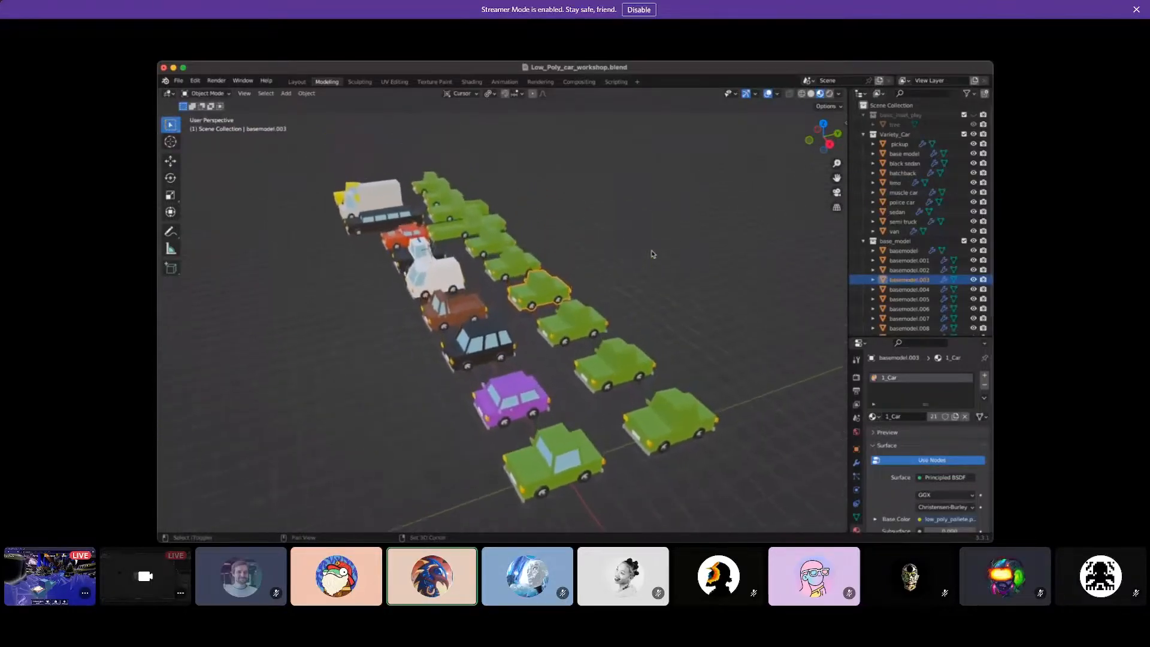
{"action": "scroll", "coordinate": [464, 289], "scroll_direction": "left", "scroll_amount": 10}
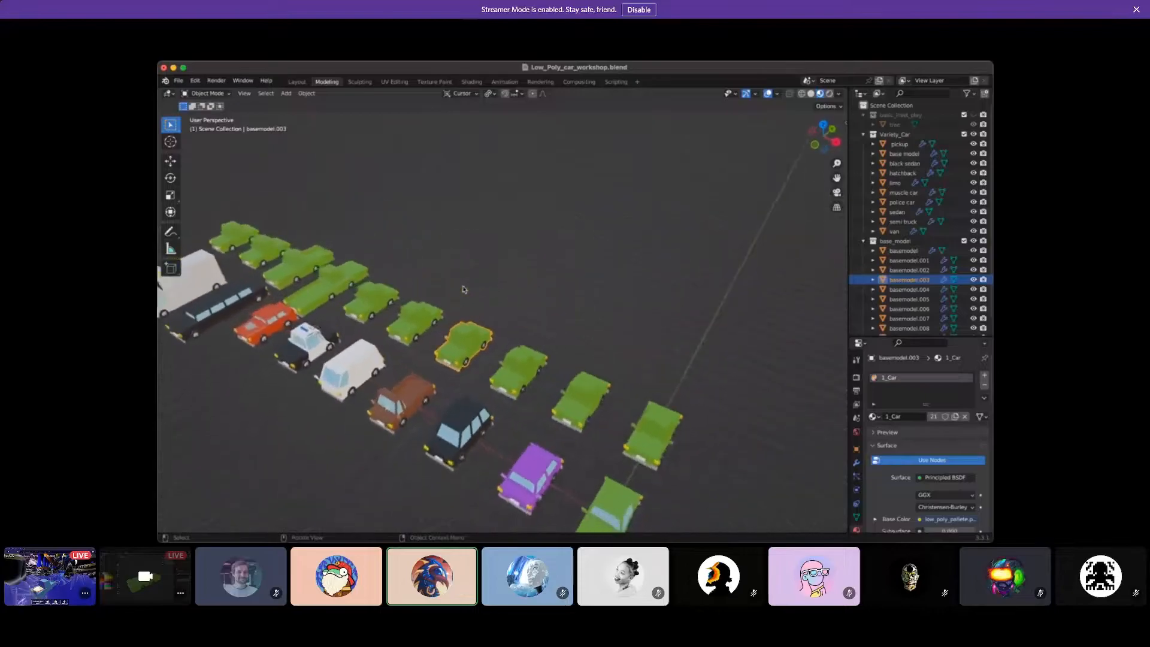
{"action": "scroll", "coordinate": [464, 289], "scroll_direction": "left", "scroll_amount": 10}
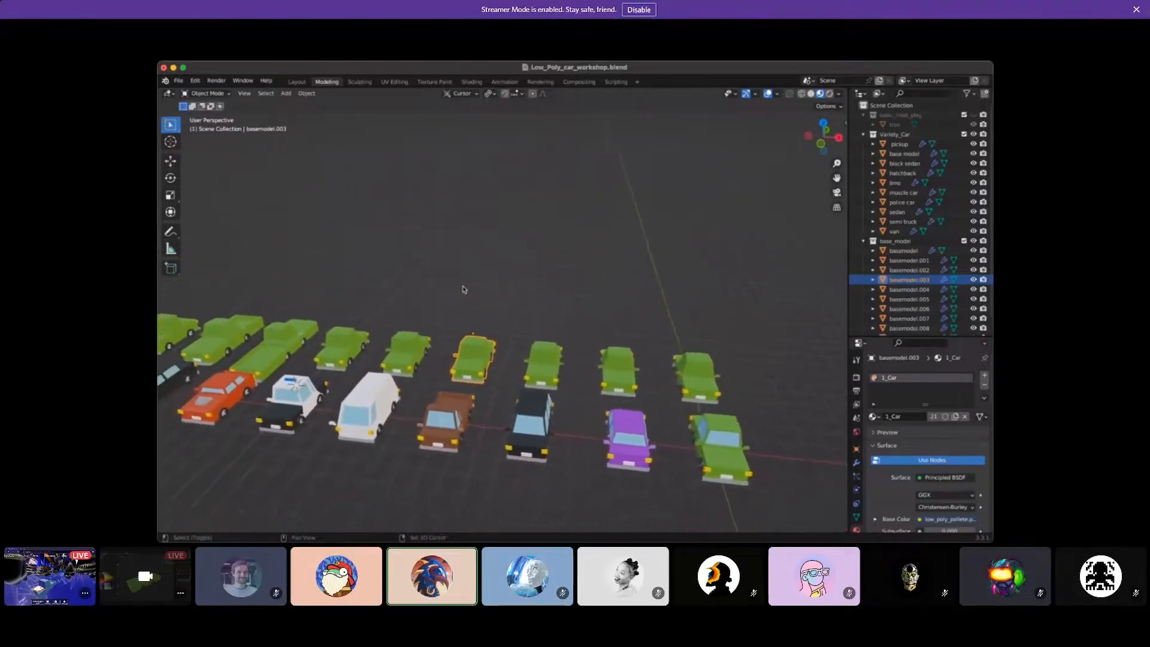
{"action": "scroll", "coordinate": [464, 289], "scroll_direction": "left", "scroll_amount": 10}
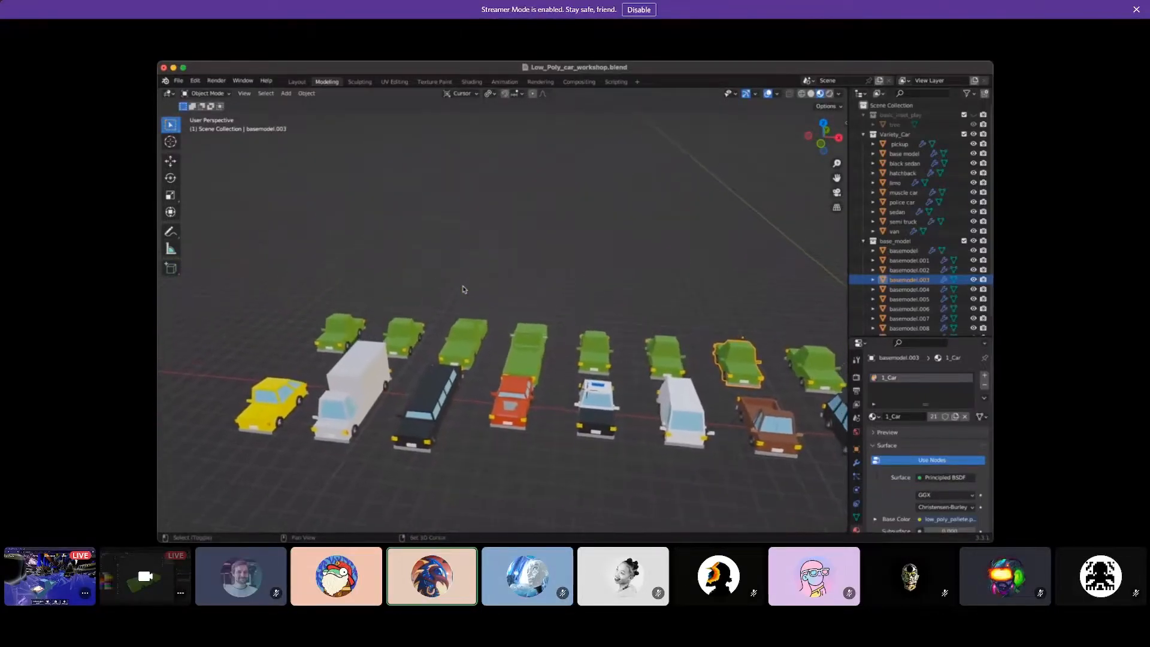
{"action": "scroll", "coordinate": [464, 289], "scroll_direction": "left", "scroll_amount": 3}
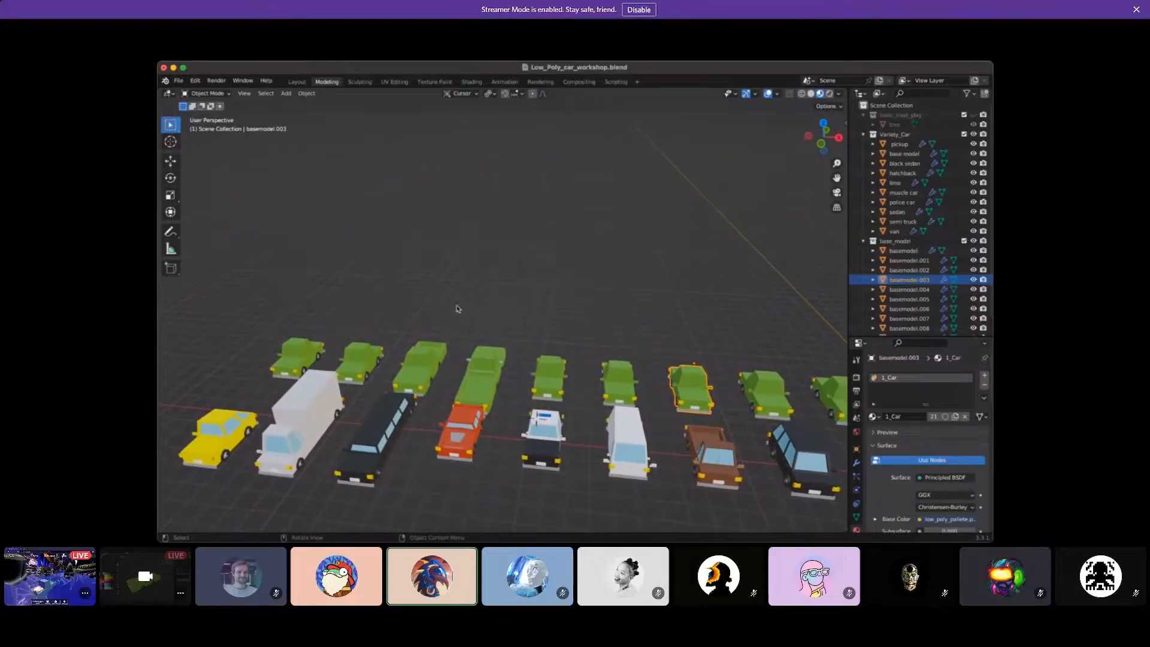
{"action": "scroll", "coordinate": [457, 308], "scroll_direction": "left", "scroll_amount": 10}
Select the long green car behind the red muscle car and inspect it from several angles.
{"action": "left_click", "coordinate": [571, 337]}
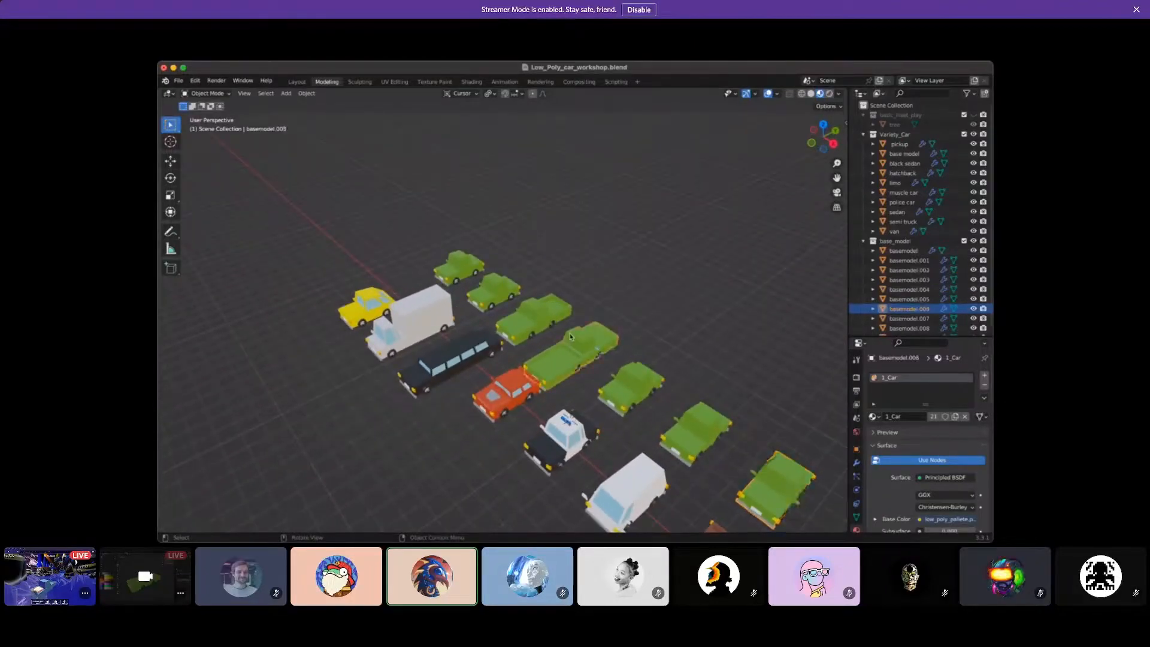
{"action": "scroll", "coordinate": [557, 349], "scroll_direction": "right", "scroll_amount": 8}
{"action": "scroll", "coordinate": [556, 349], "scroll_direction": "left", "scroll_amount": 8}
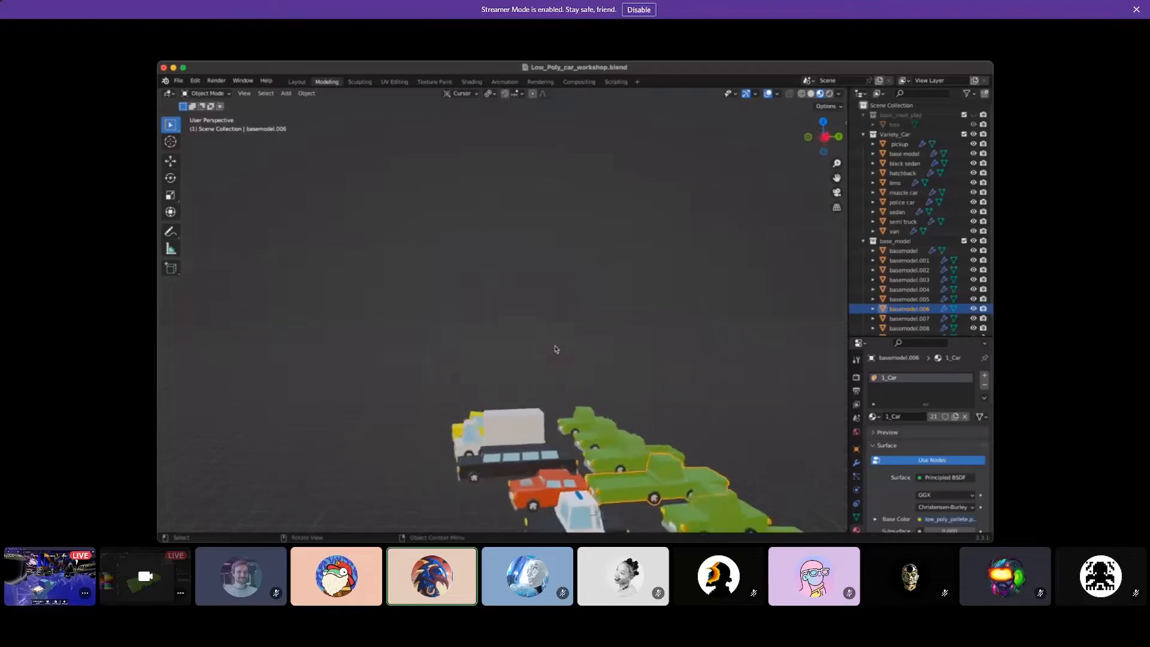
{"action": "scroll", "coordinate": [556, 349], "scroll_direction": "up", "scroll_amount": 5}
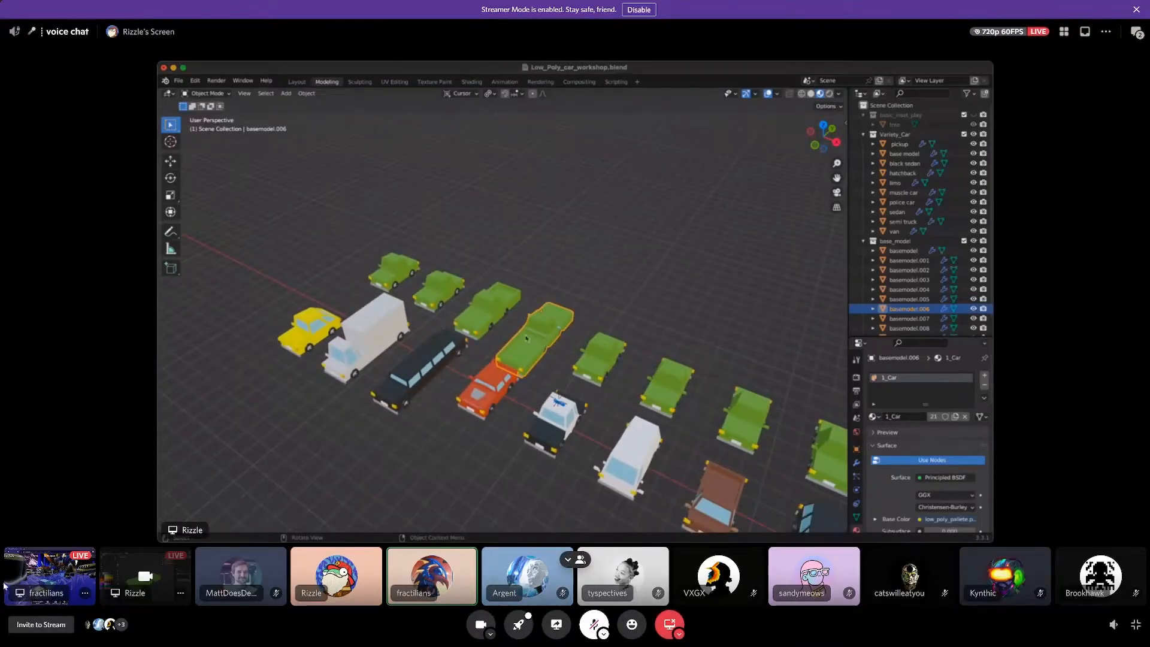
Switch to the other participant's live stream and send a laughing emoji reaction.
{"action": "left_click", "coordinate": [42, 580]}
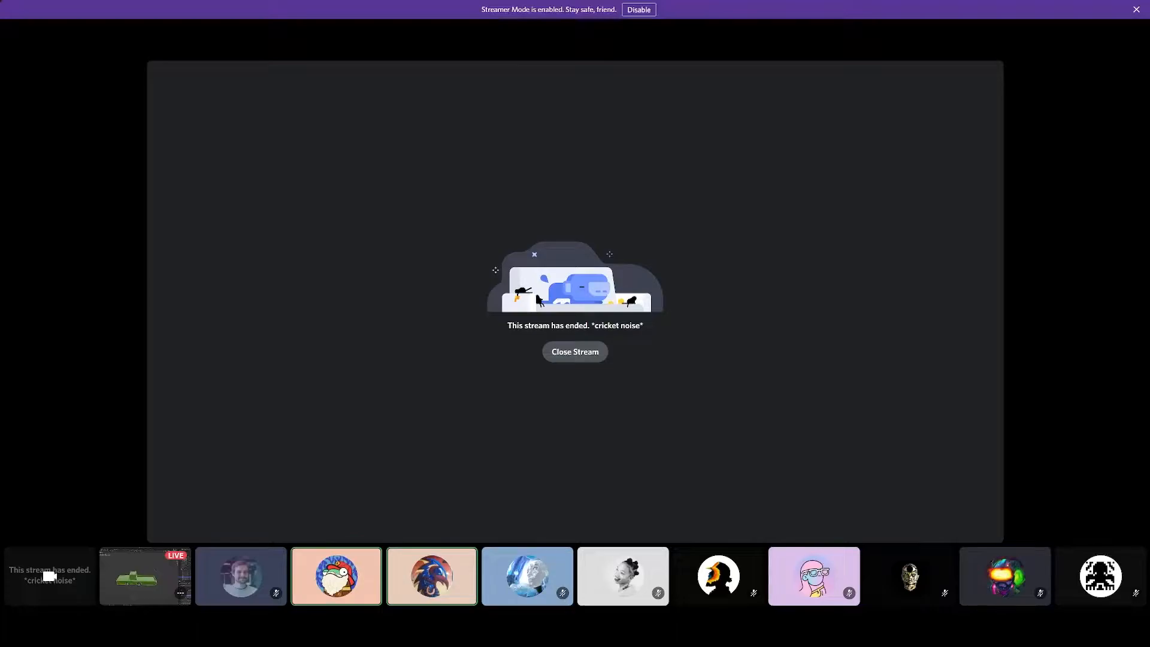
{"action": "left_click", "coordinate": [632, 623]}
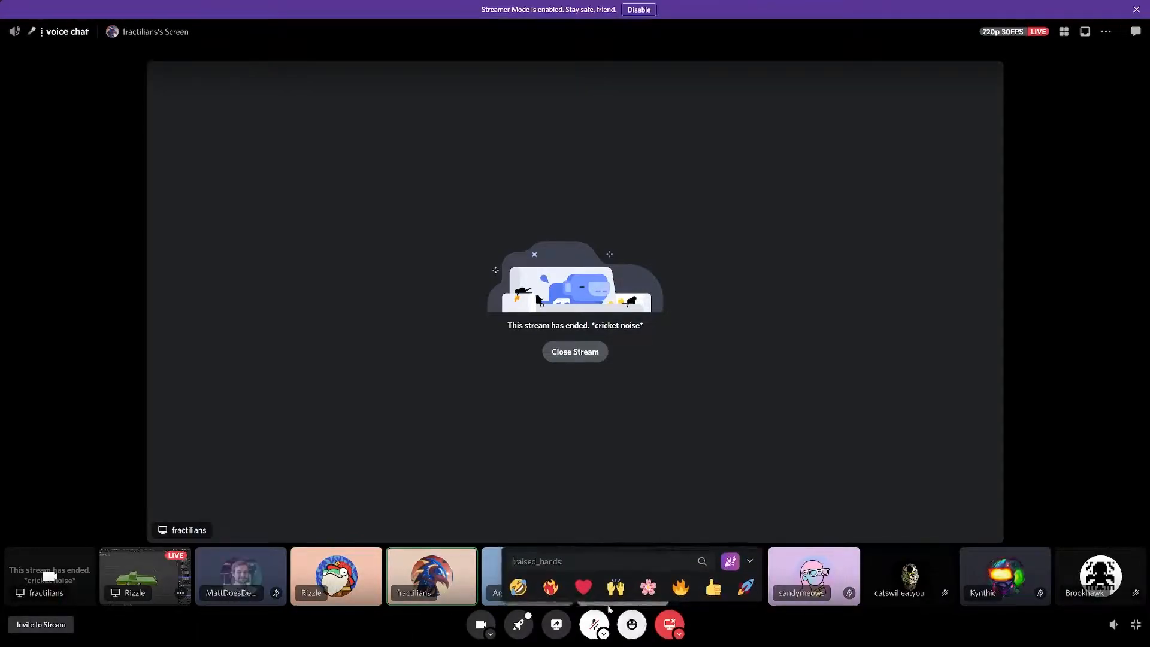
{"action": "left_click", "coordinate": [520, 587]}
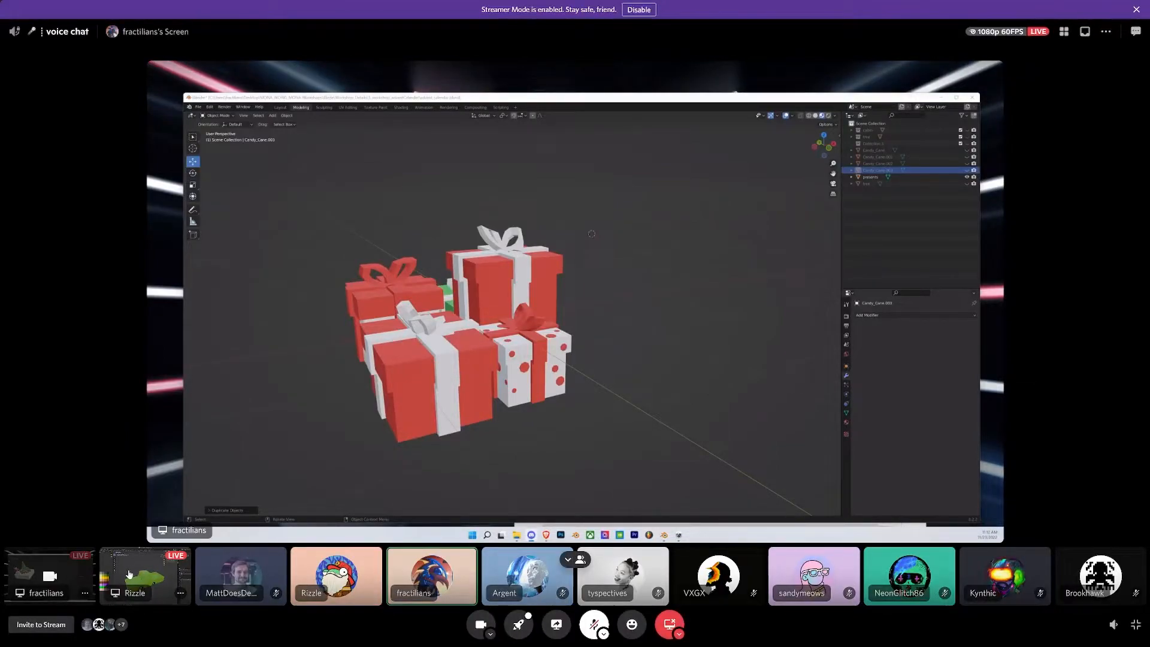
Check the green pickup stream, and return to the gift boxes stream with the call's chat opened at the new attachment.
{"action": "left_click", "coordinate": [129, 574]}
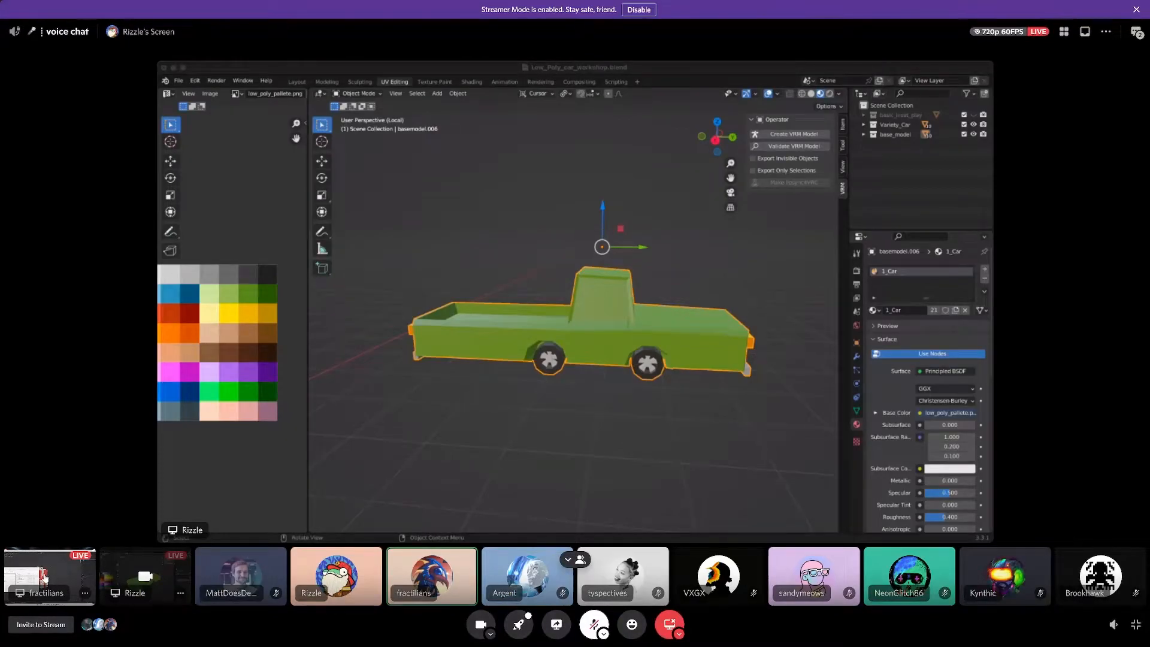
{"action": "left_click", "coordinate": [44, 577]}
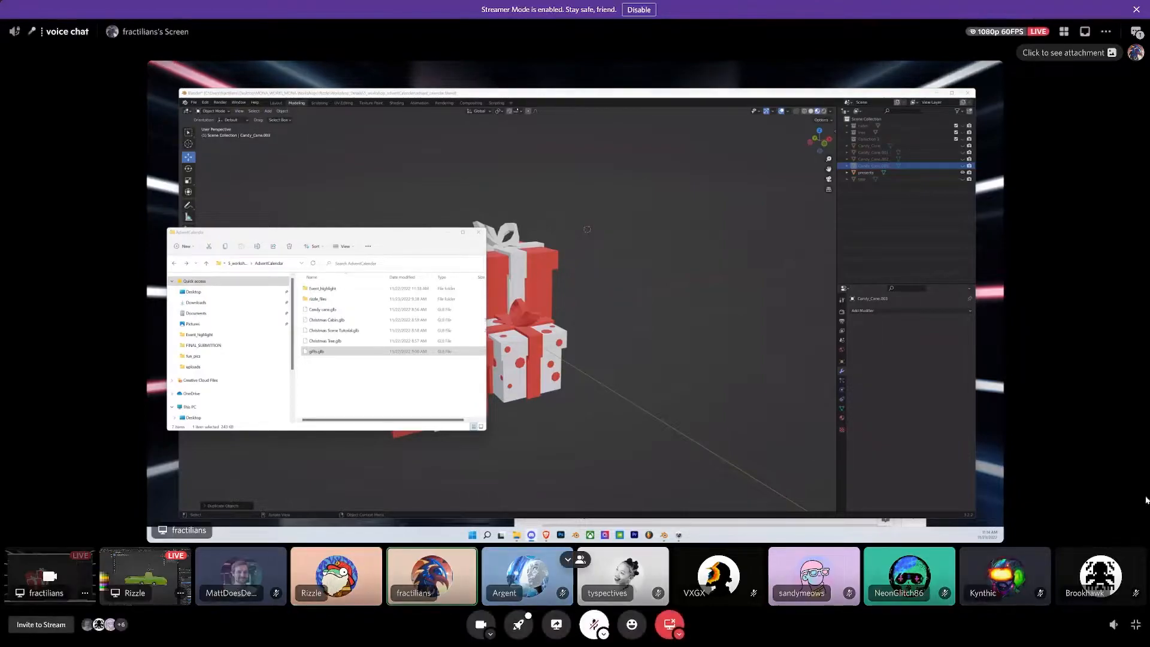
{"action": "left_click", "coordinate": [1090, 54]}
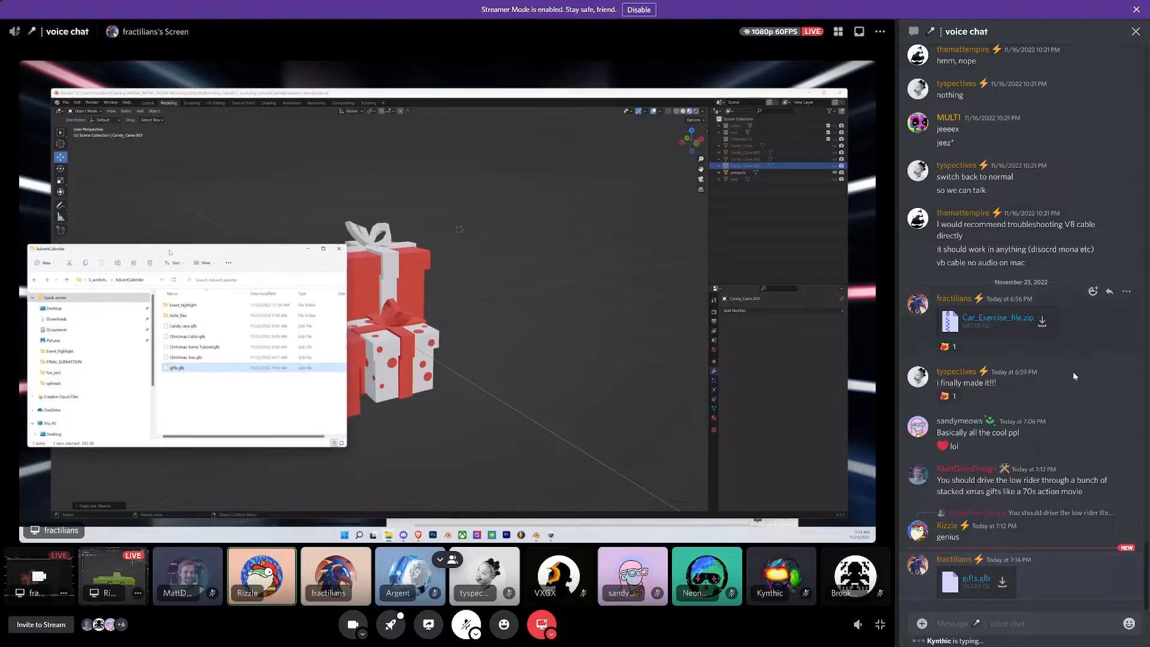
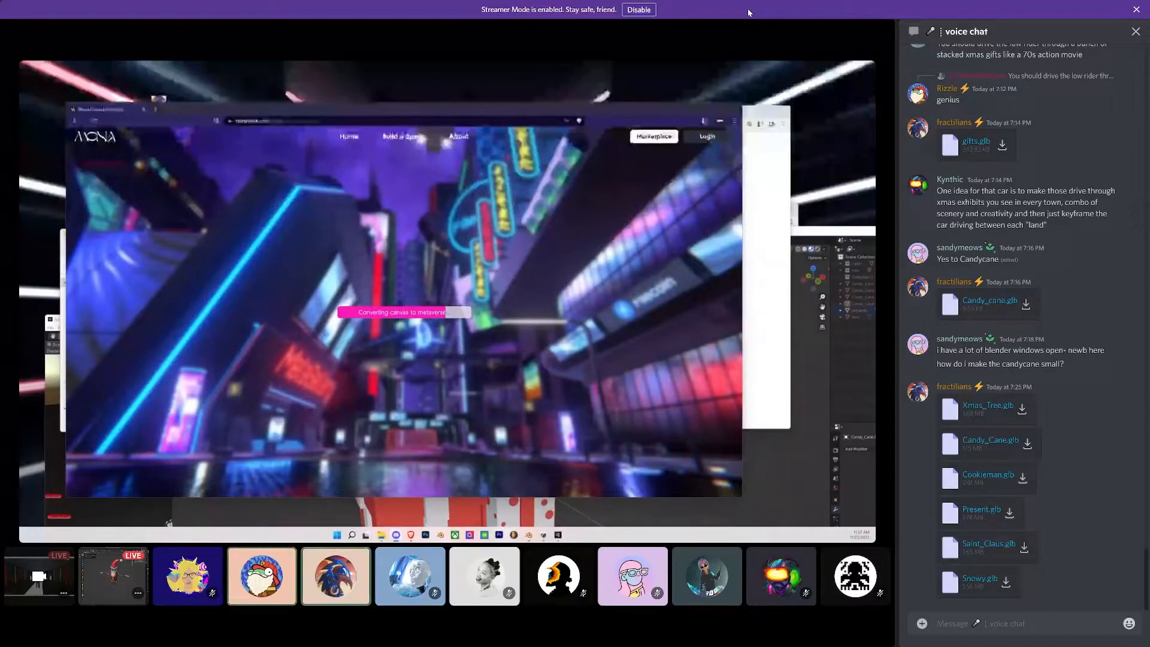
Watch the stream showing the Santa character mesh, and switch back to the other participant's shared screen.
{"action": "mouse_move", "coordinate": [2, 84]}
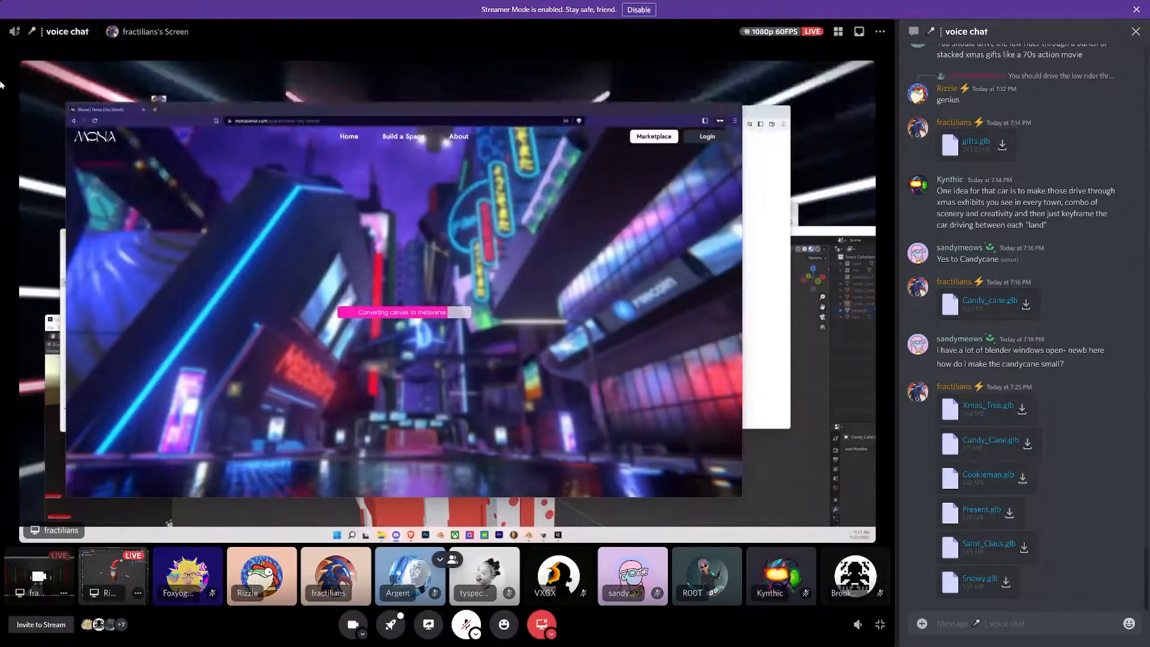
{"action": "left_click", "coordinate": [103, 579]}
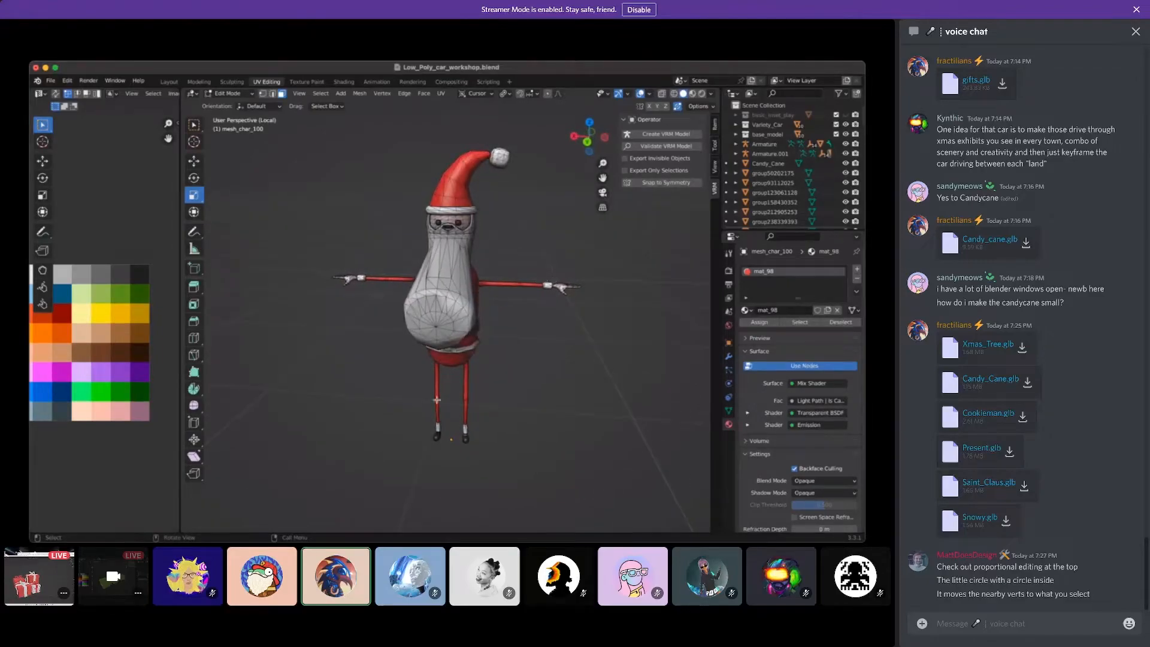
{"action": "left_click", "coordinate": [39, 569]}
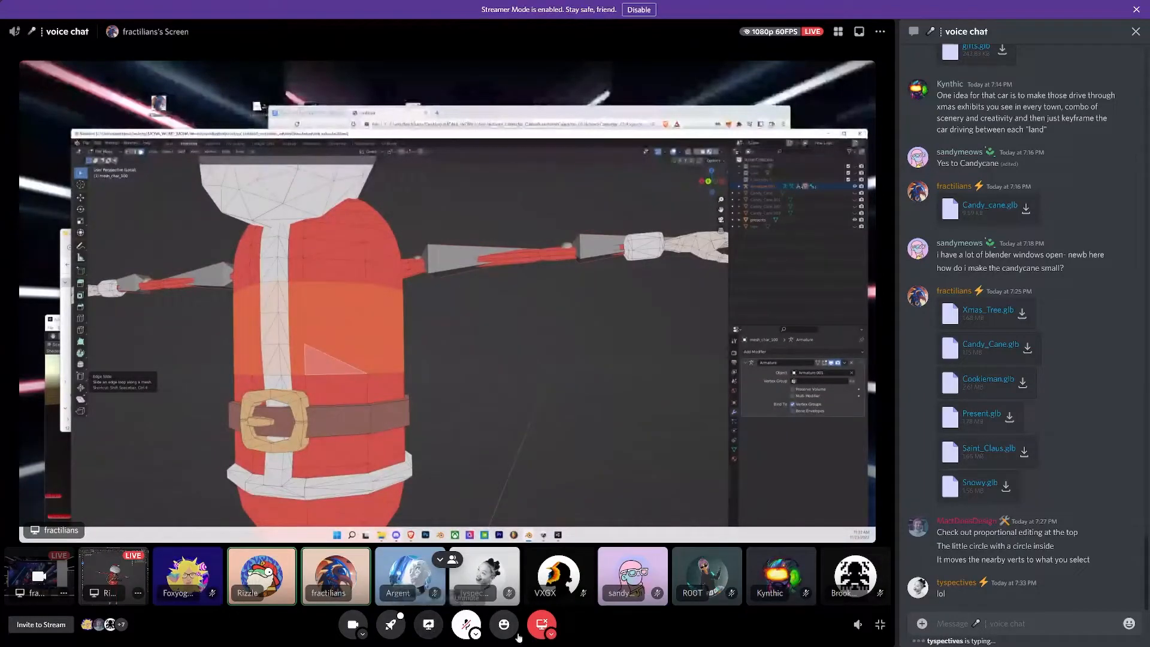
Watch the other live stream of the Santa model's body, and return to the first participant's shared screen.
{"action": "mouse_move", "coordinate": [504, 624]}
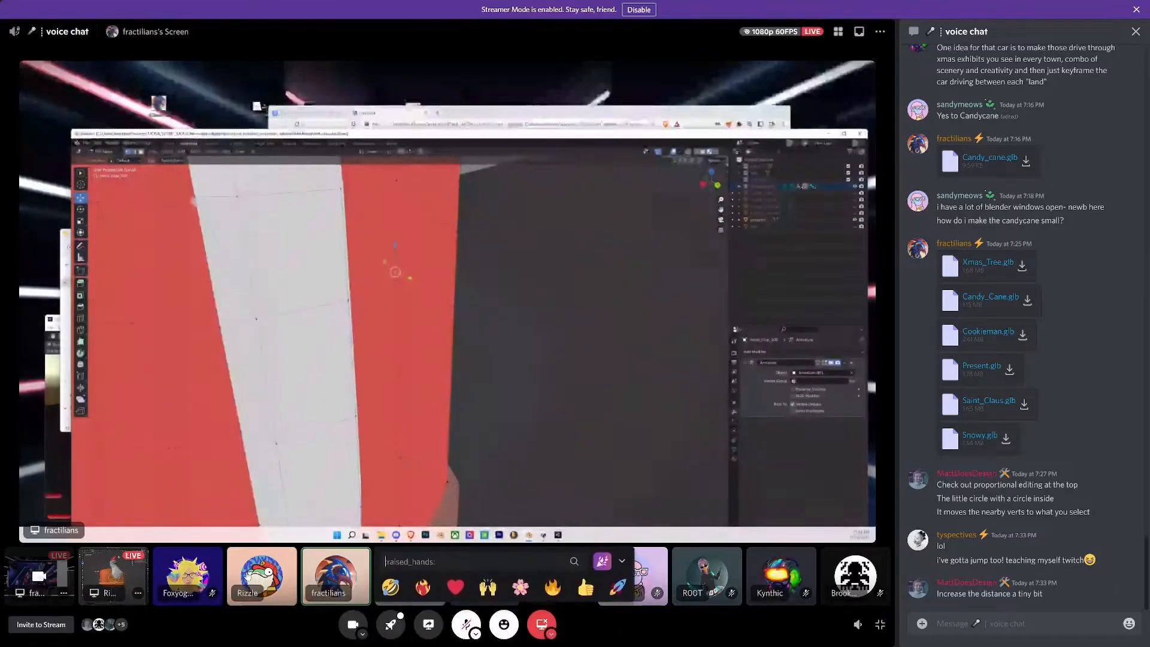
{"action": "left_click", "coordinate": [112, 568]}
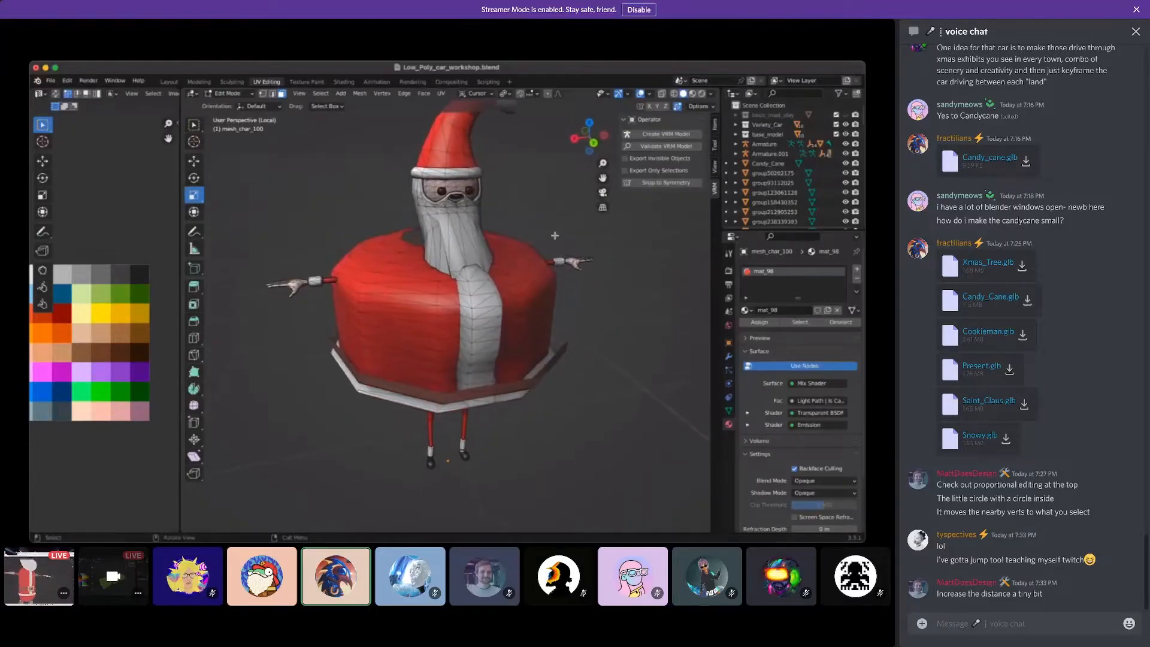
{"action": "left_click", "coordinate": [40, 577]}
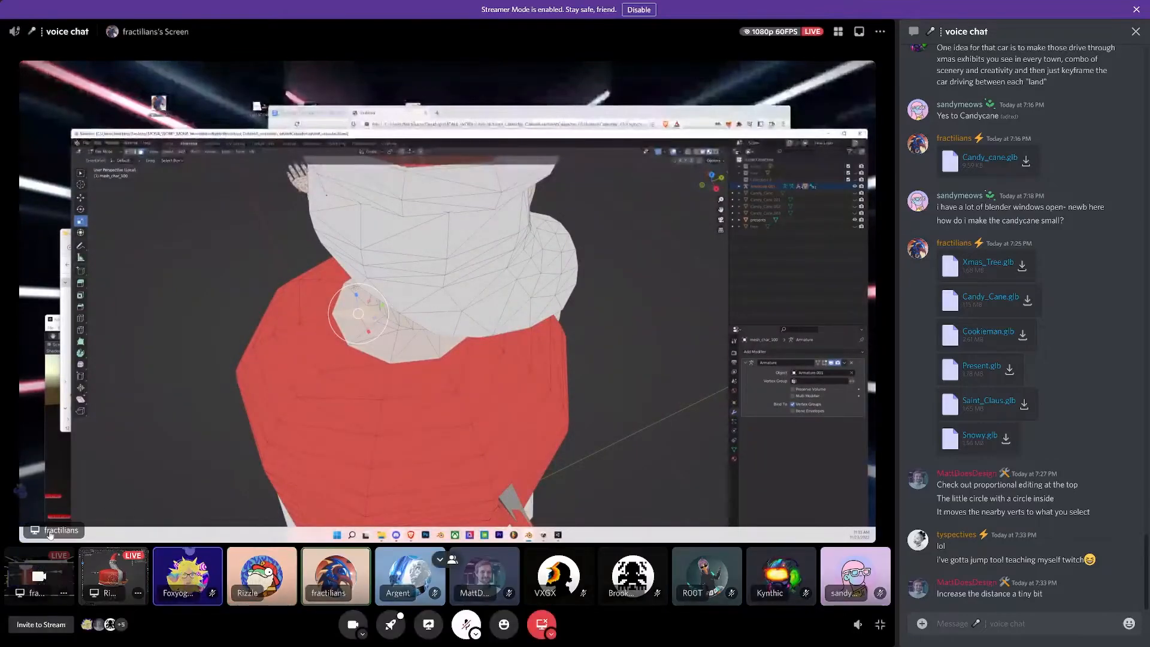
Switch to the Low_Poly_car_workshop.blend stream and add a cherry blossom reaction to the Christmas scene image posted in the chat.
{"action": "left_click", "coordinate": [113, 574]}
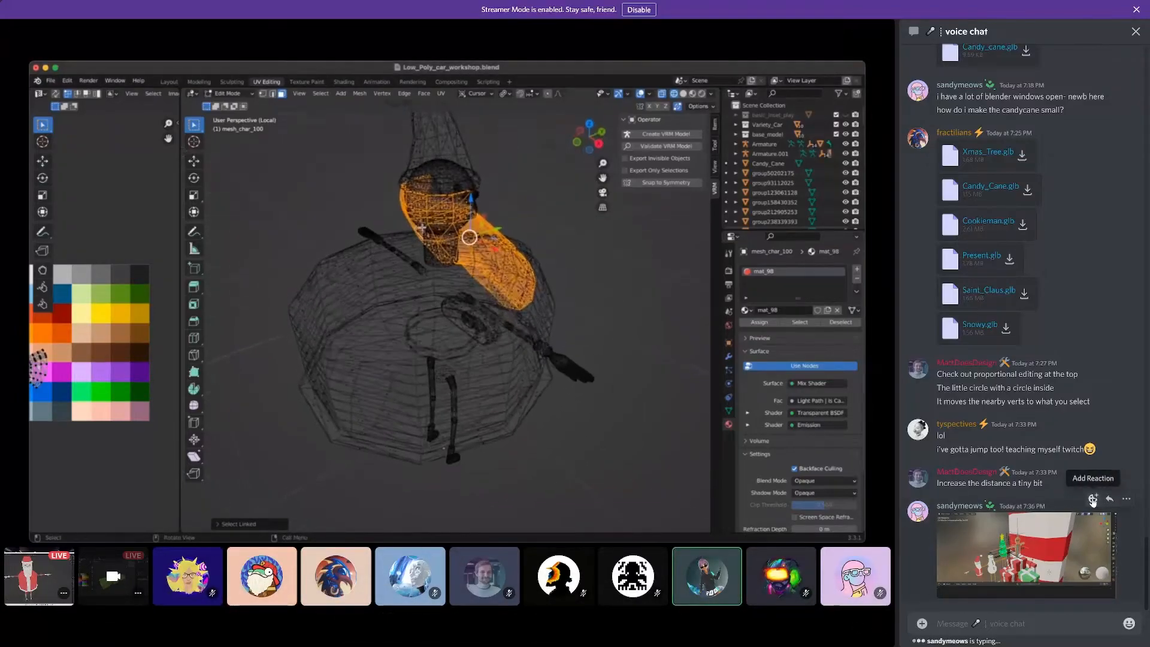
{"action": "left_click", "coordinate": [1092, 499]}
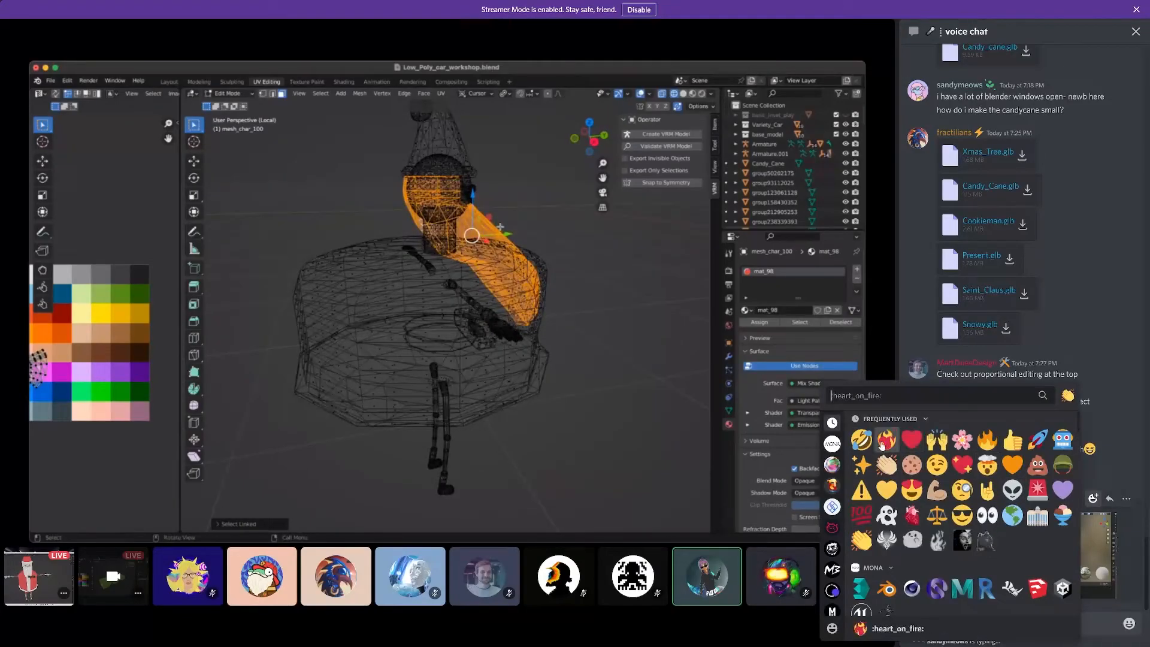
{"action": "left_click", "coordinate": [960, 442]}
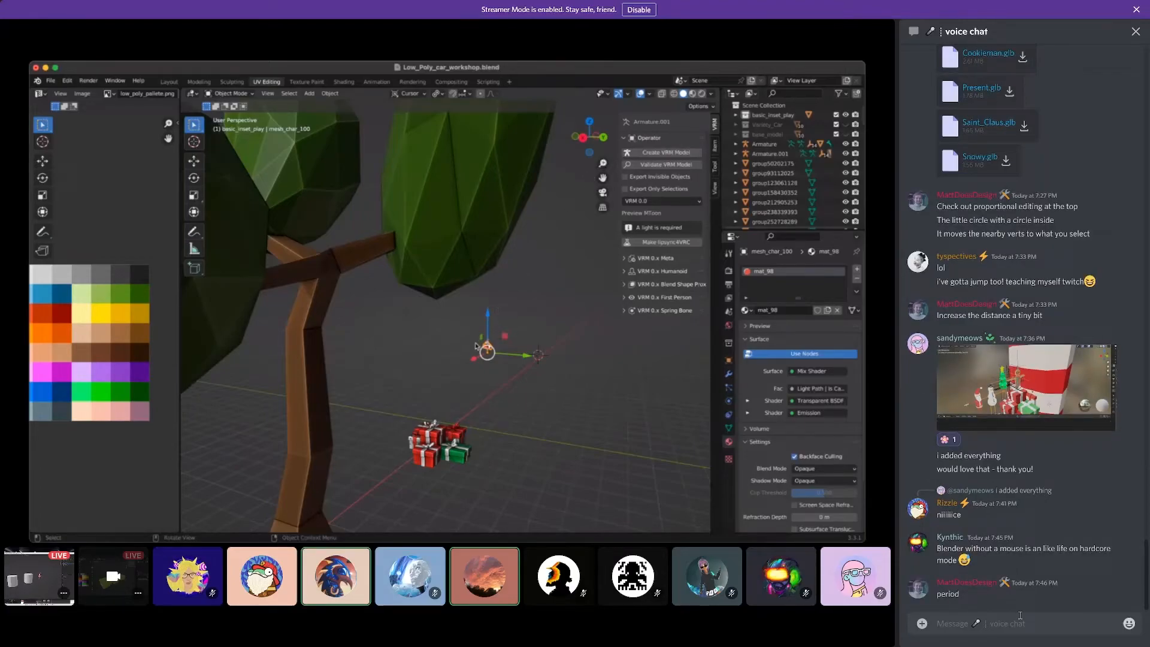
Unmute the microphone to speak in the voice call, and mute it again.
{"action": "mouse_move", "coordinate": [521, 582]}
{"action": "left_click", "coordinate": [481, 619]}
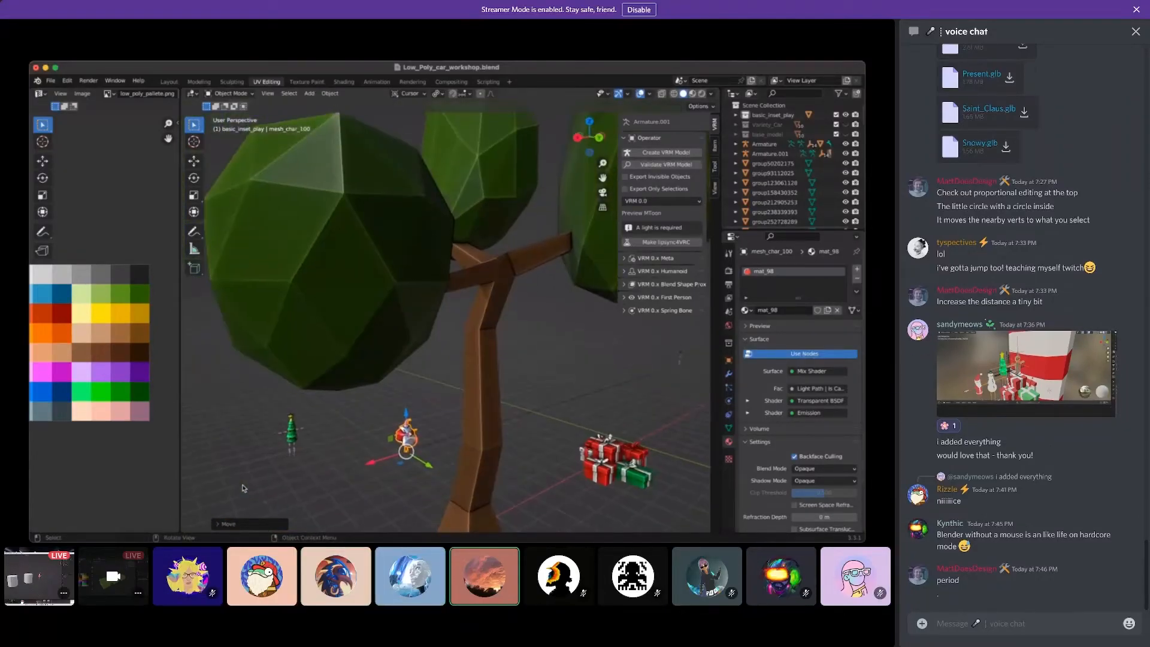
{"action": "mouse_move", "coordinate": [606, 430]}
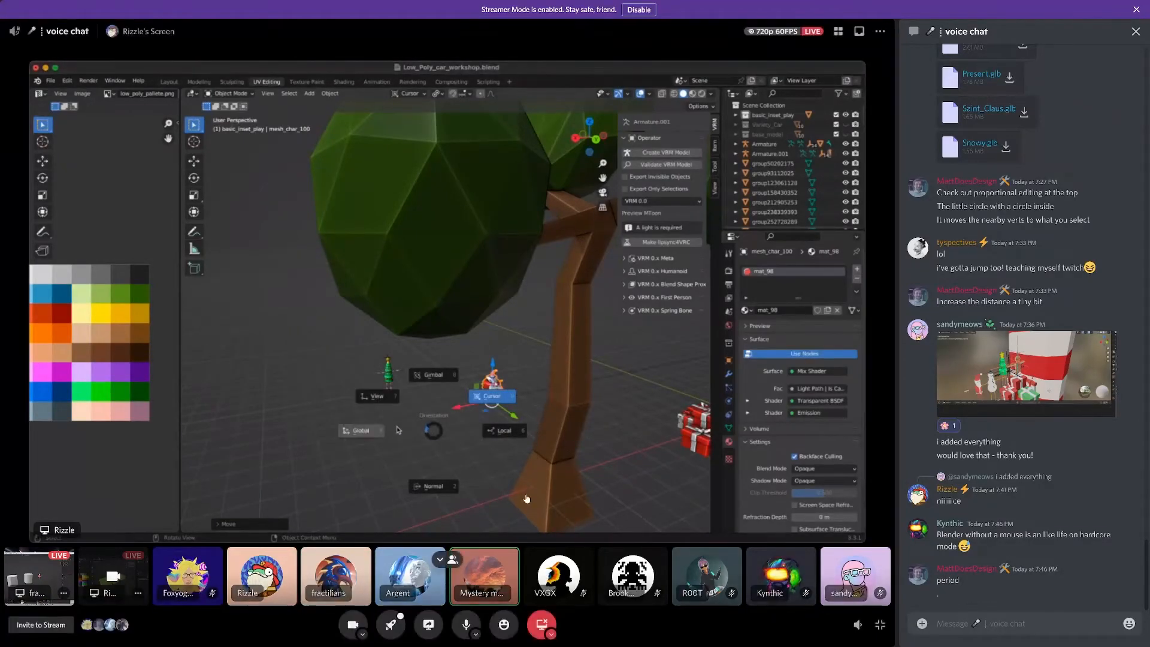
{"action": "left_click", "coordinate": [467, 623]}
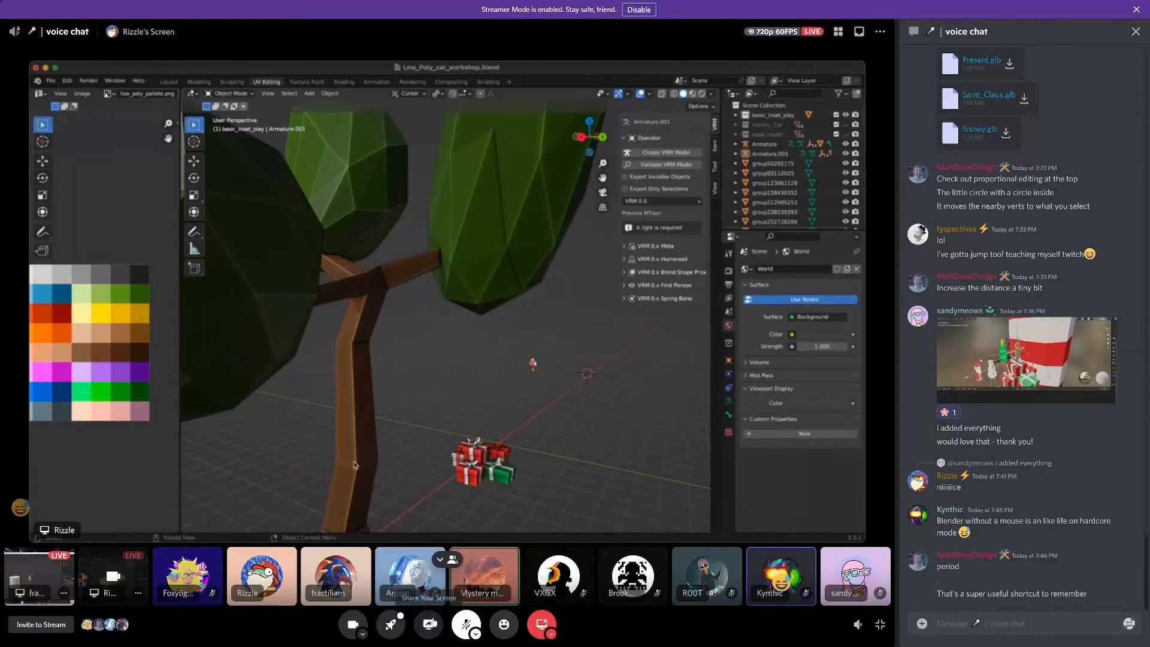
Send a ROFL emoji reaction to the call and close the reaction picker.
{"action": "left_click", "coordinate": [498, 625]}
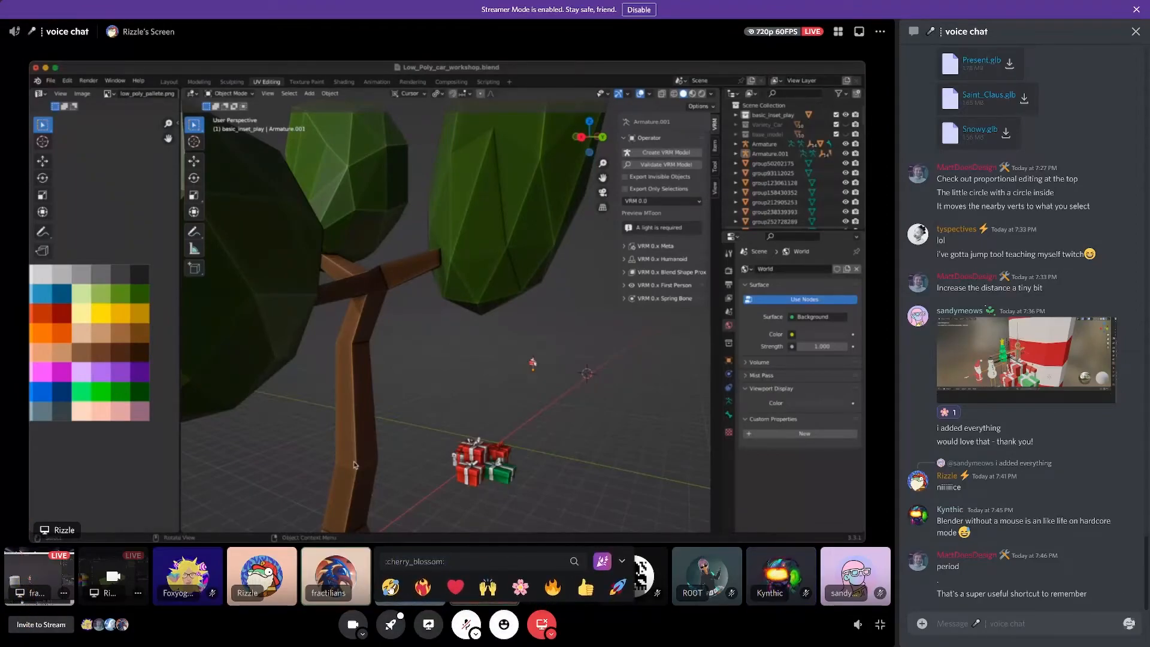
{"action": "left_click", "coordinate": [391, 588]}
{"action": "left_click", "coordinate": [668, 633]}
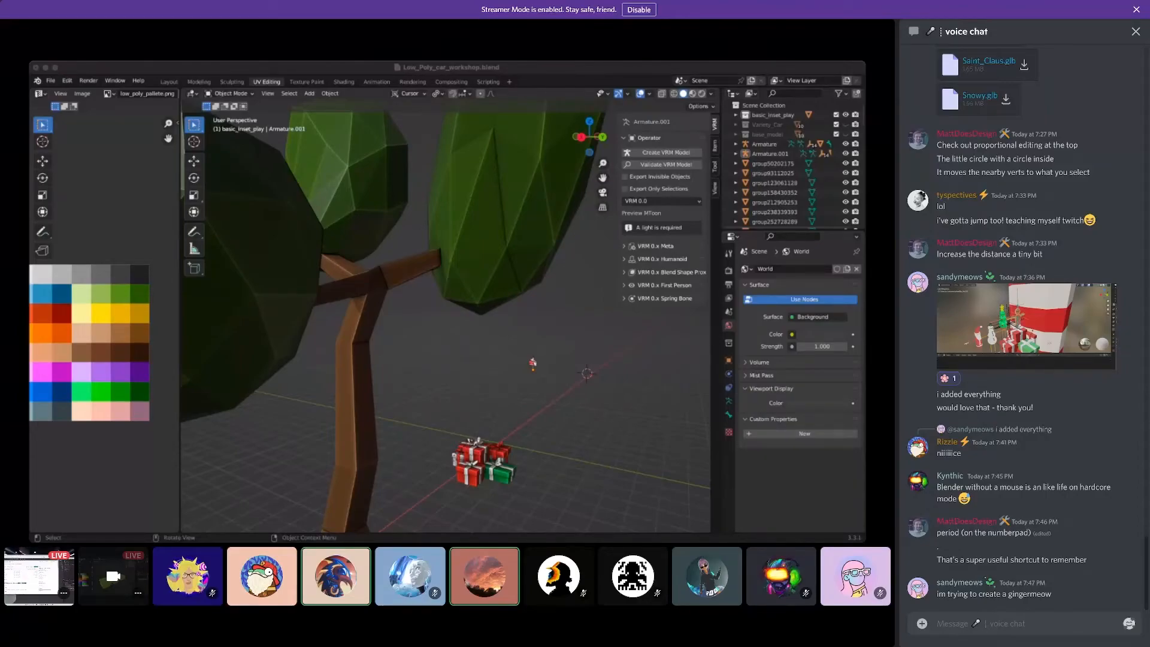
Switch to the live stream showing the VRM GitHub repository and the Mona website.
{"action": "left_click", "coordinate": [47, 574]}
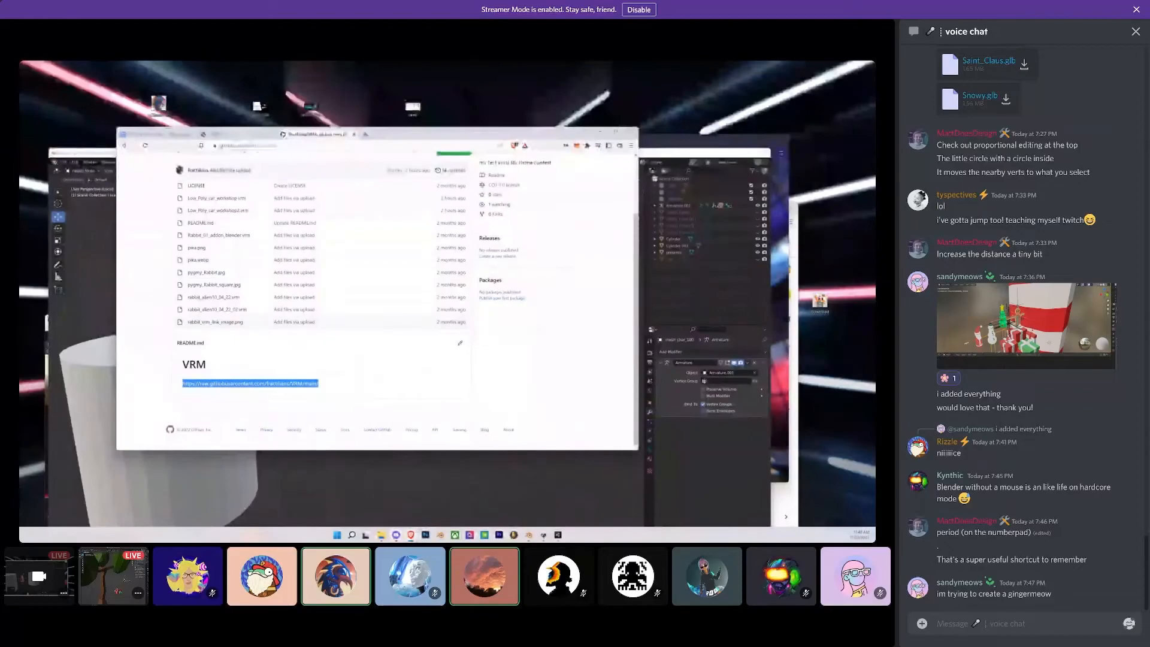
{"action": "mouse_move", "coordinate": [190, 520]}
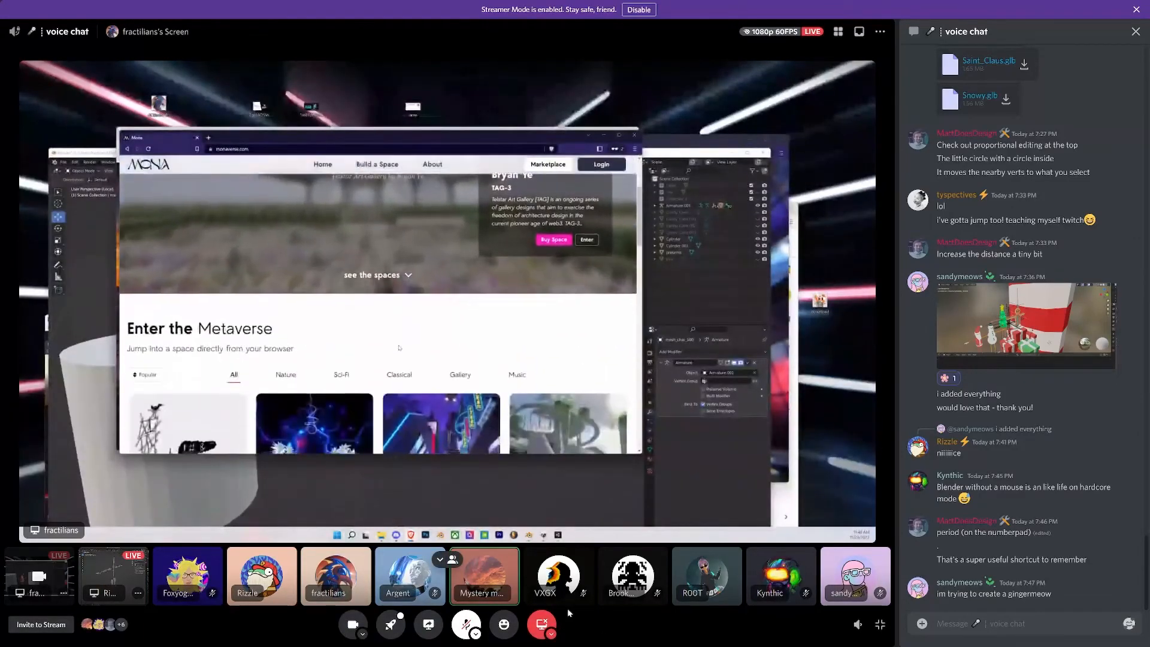
Switch your own microphone on and off twice, and mute the call participant with the sunset avatar.
{"action": "left_click", "coordinate": [465, 626]}
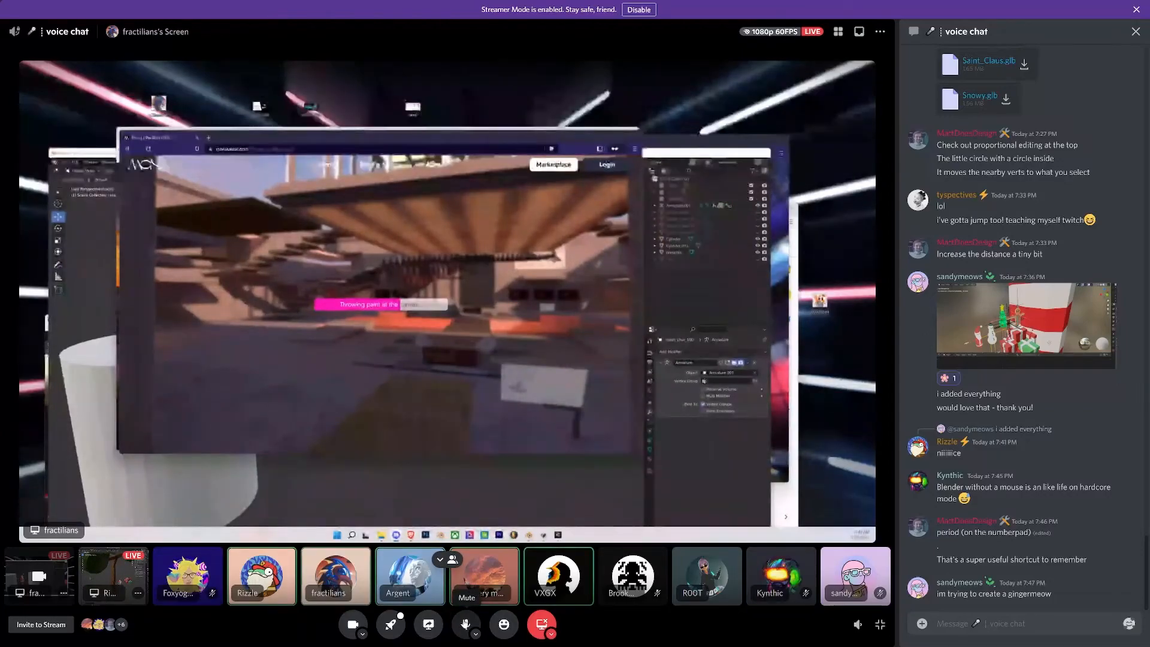
{"action": "left_click", "coordinate": [464, 624]}
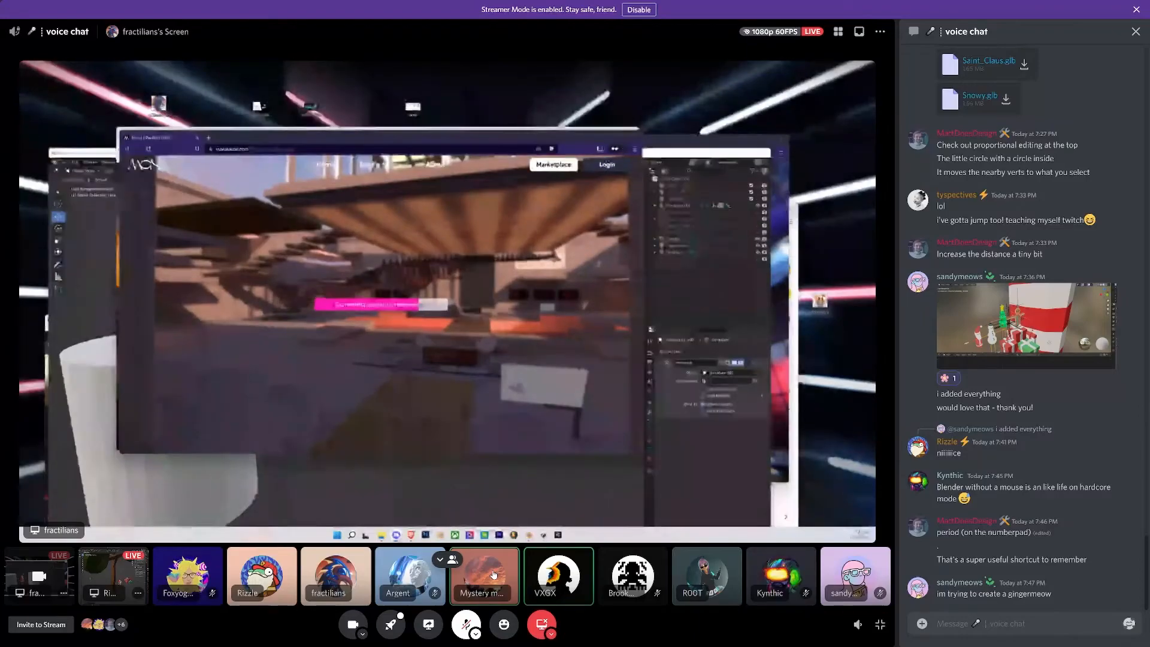
{"action": "left_click", "coordinate": [465, 624]}
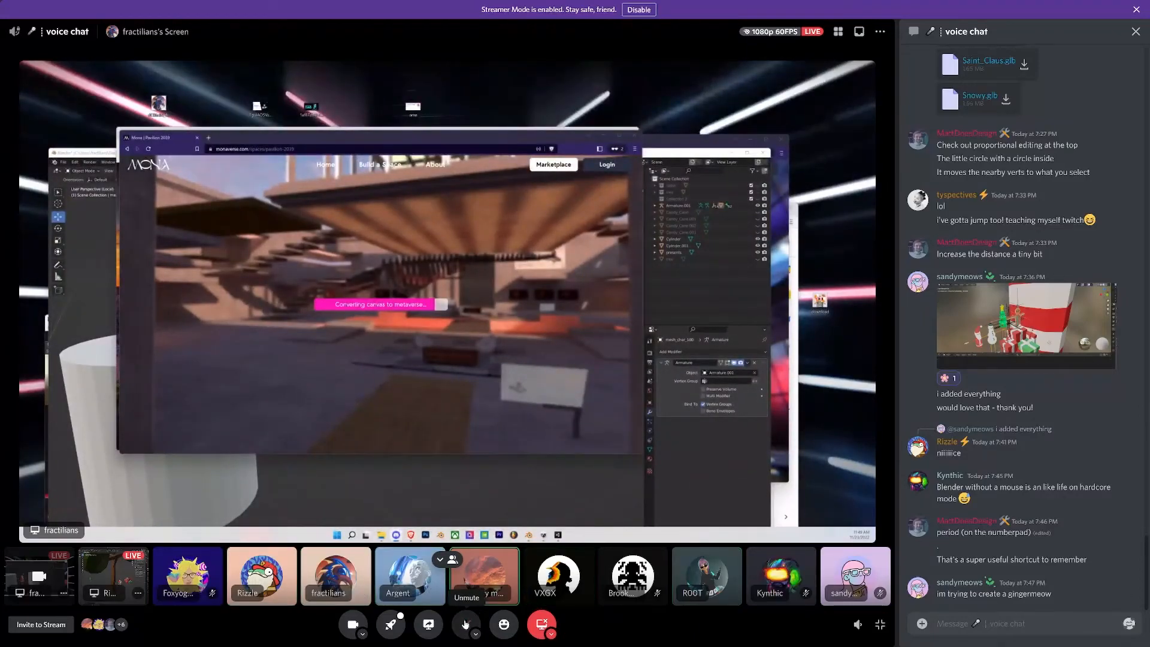
{"action": "left_click", "coordinate": [465, 624]}
{"action": "right_click", "coordinate": [489, 563]}
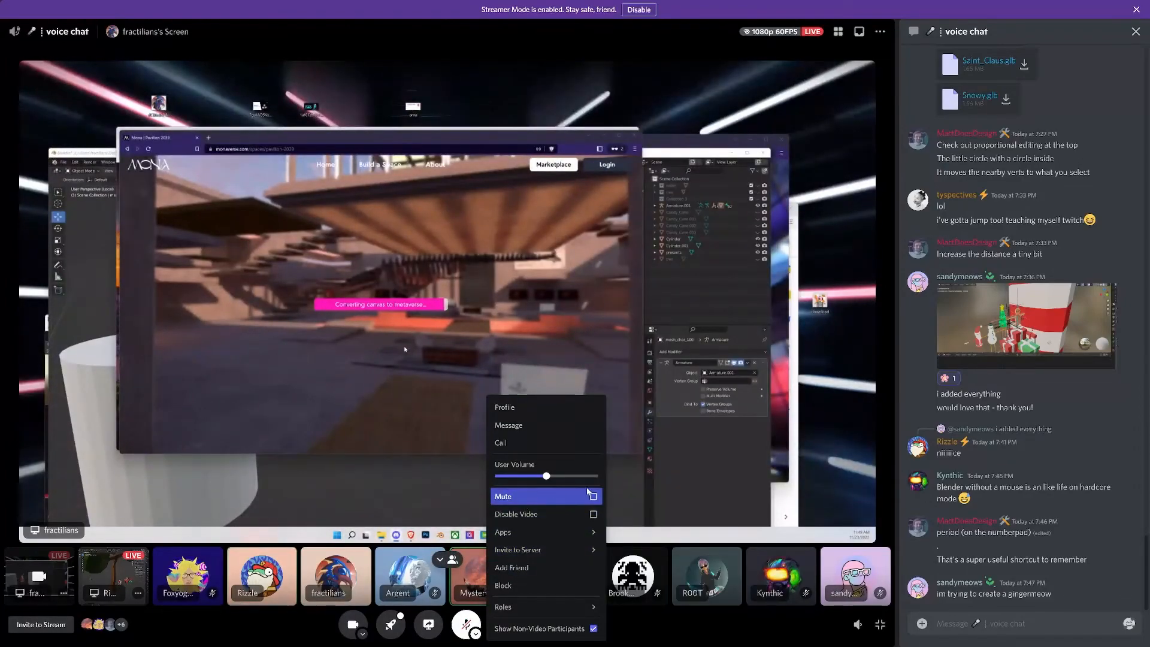
{"action": "left_click", "coordinate": [652, 628]}
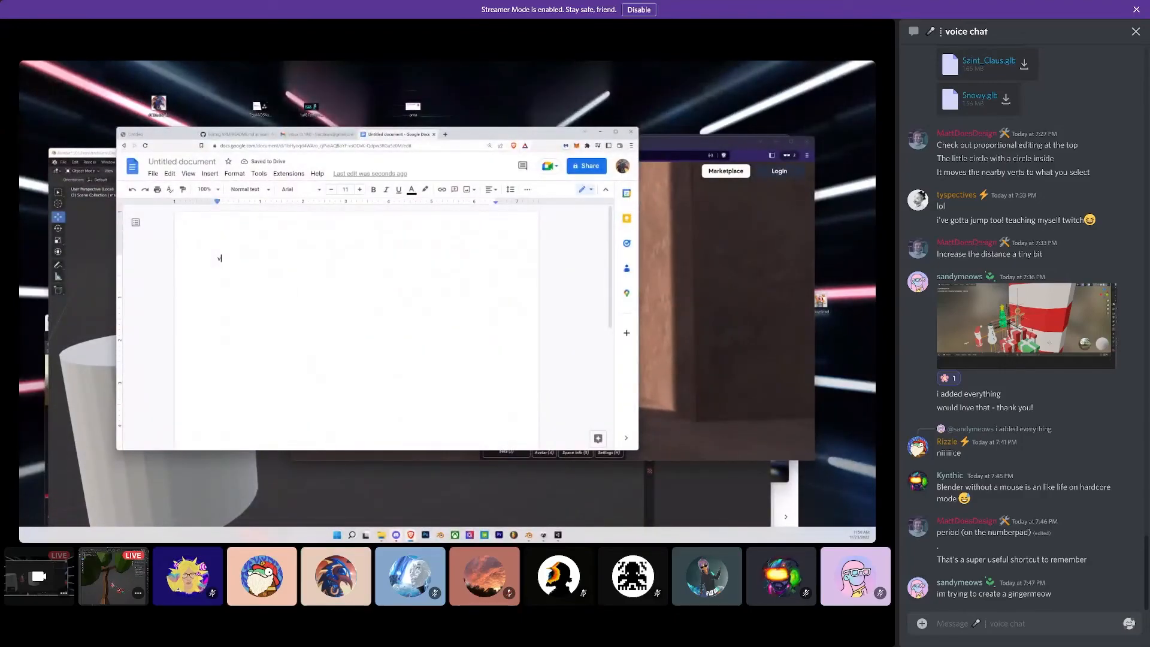
Watch the shared screen as the raw GitHub VRM base URL is entered in the untitled document and the README editor is opened.
{"action": "type", "text": "https://raw.githubusercontent.com/fractilians/VRM/main/"}
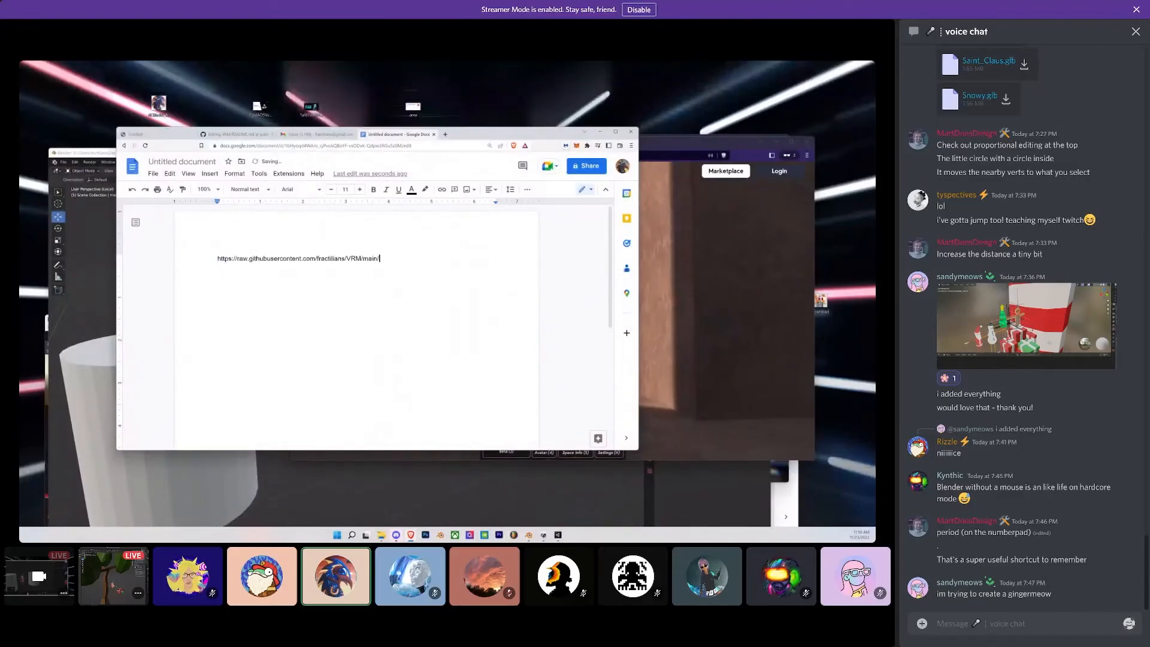
{"action": "left_click", "coordinate": [232, 135]}
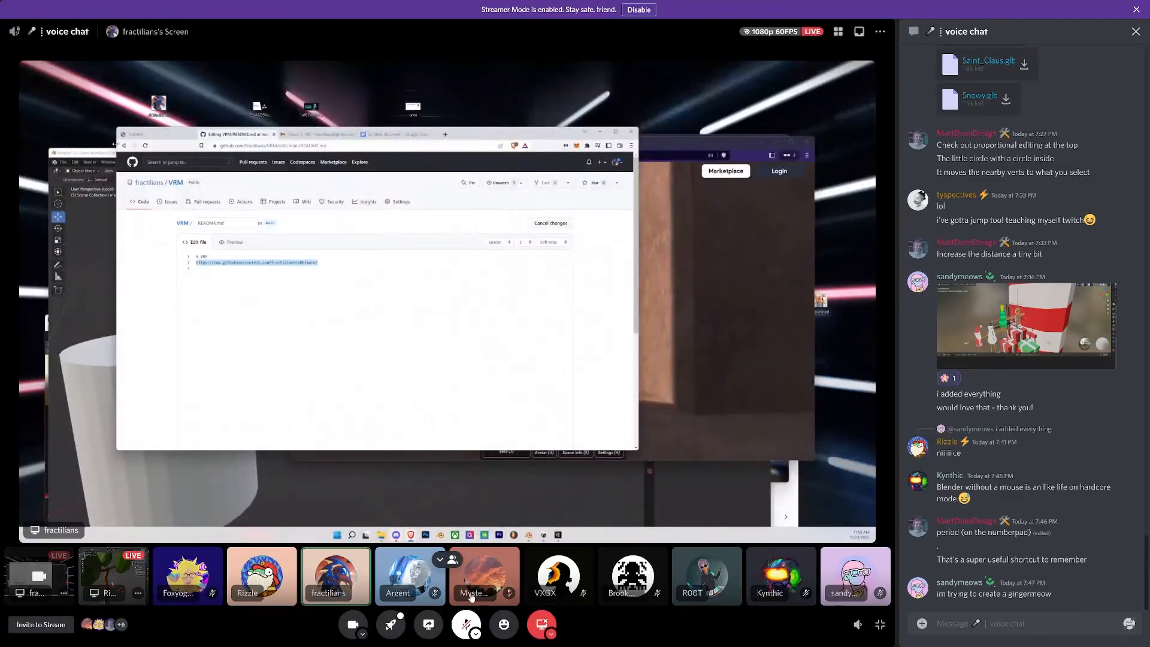
React to the Mona avatar stream with a ROFL emoji and close the reaction picker.
{"action": "left_click", "coordinate": [504, 620]}
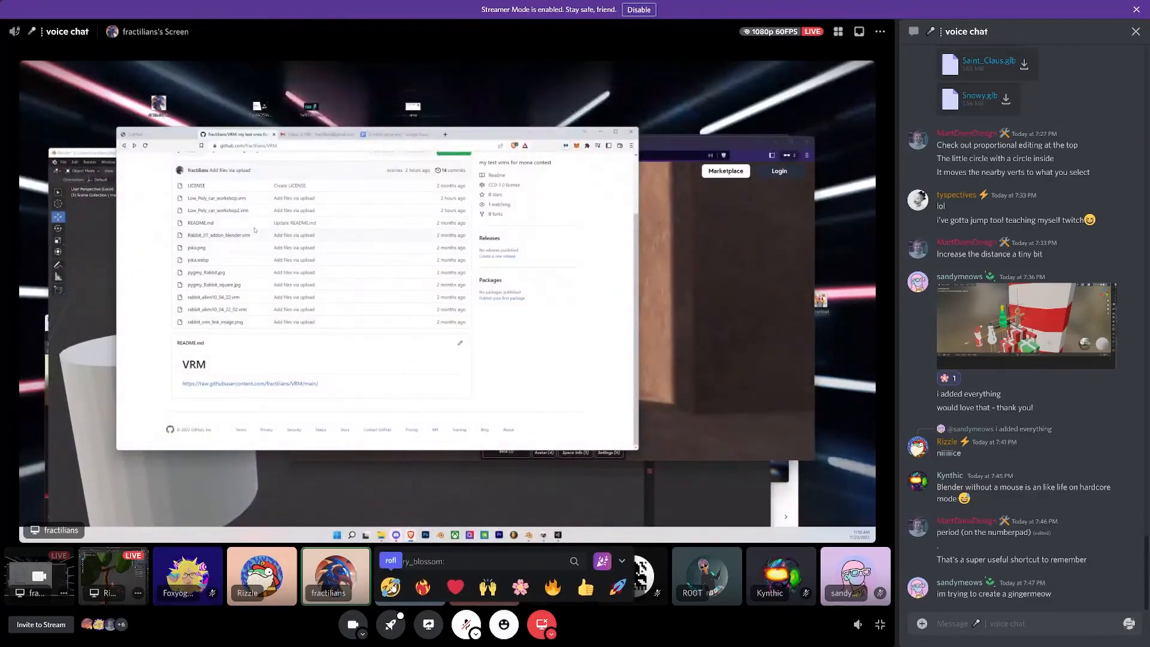
{"action": "left_click", "coordinate": [649, 624]}
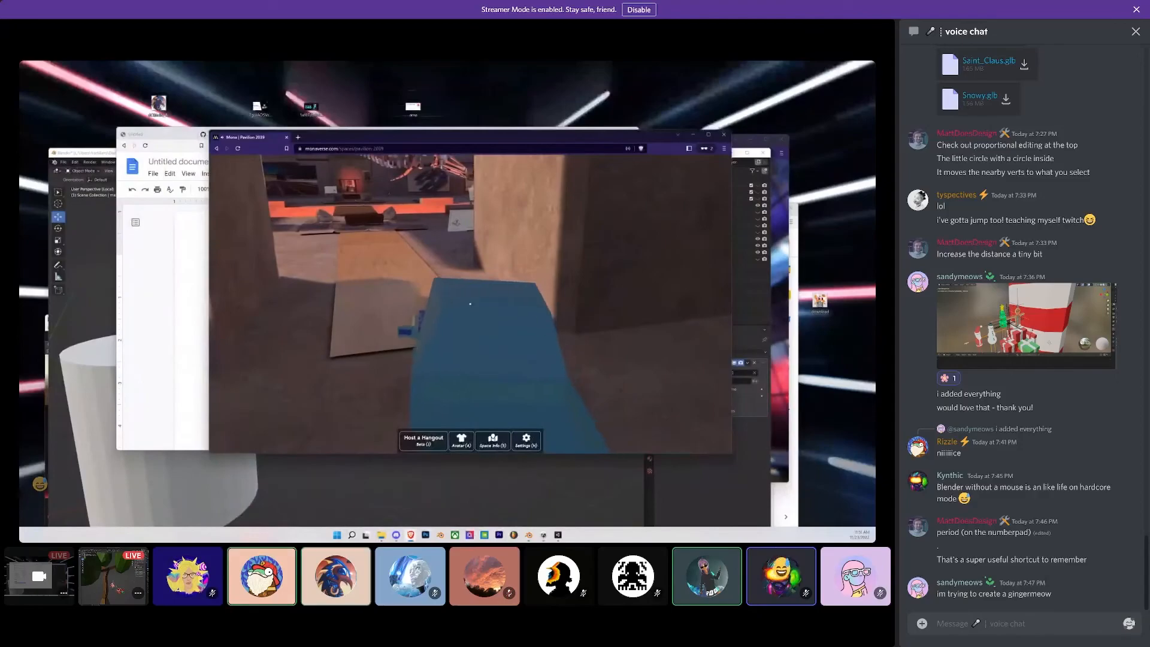
{"action": "left_click", "coordinate": [504, 624]}
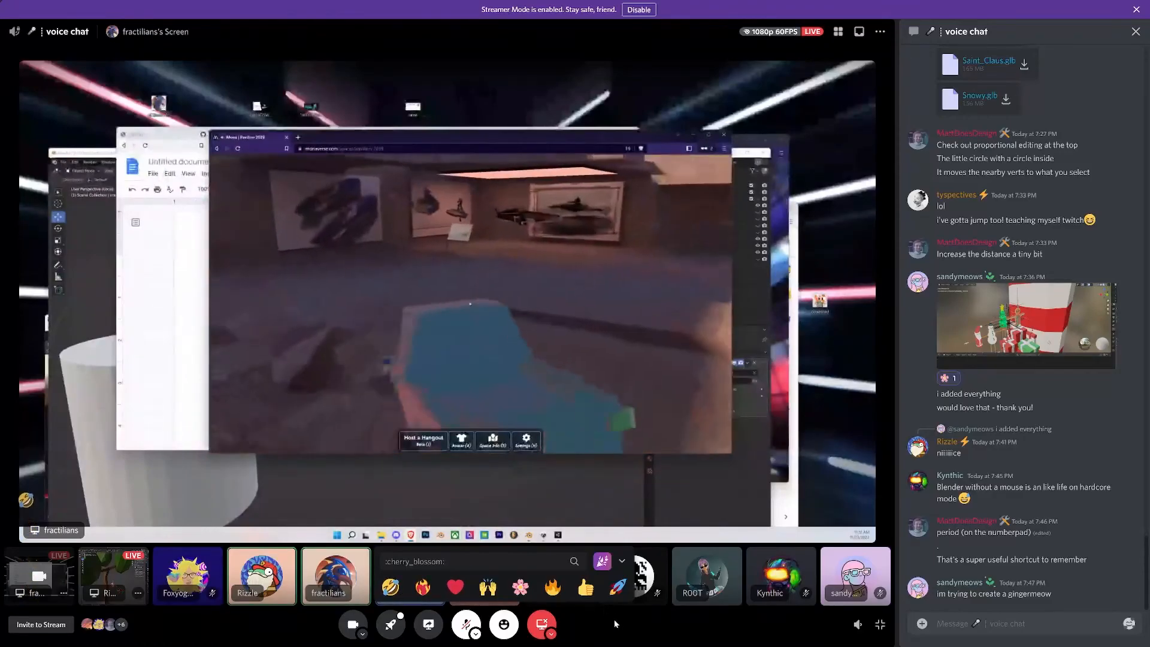
{"action": "left_click", "coordinate": [633, 621]}
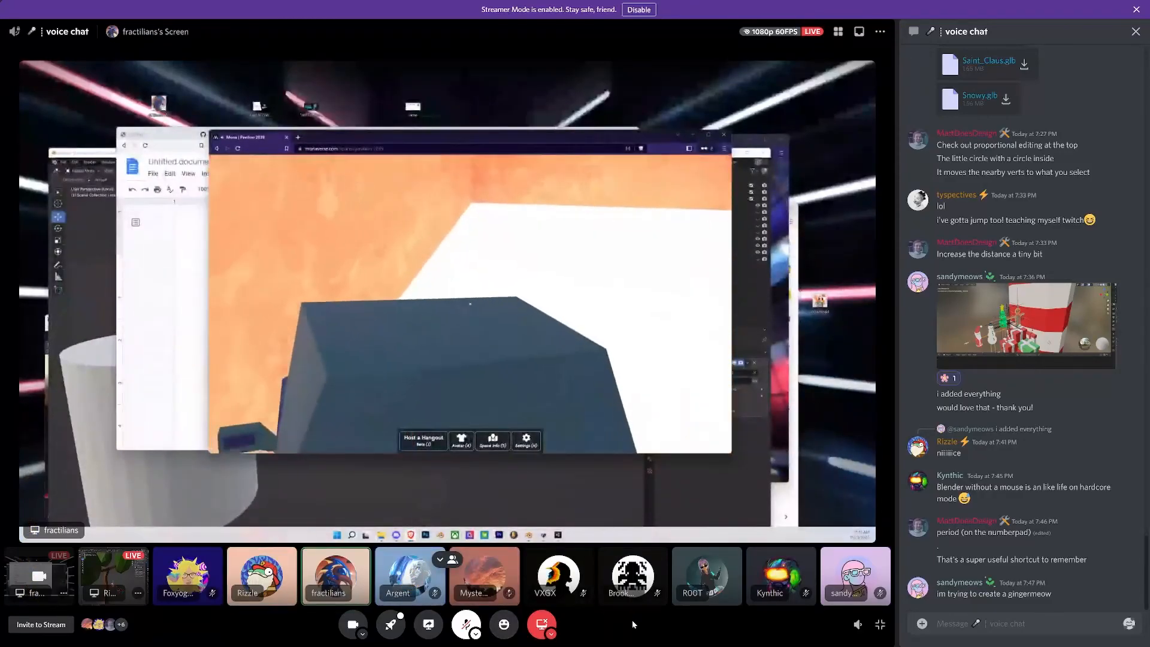